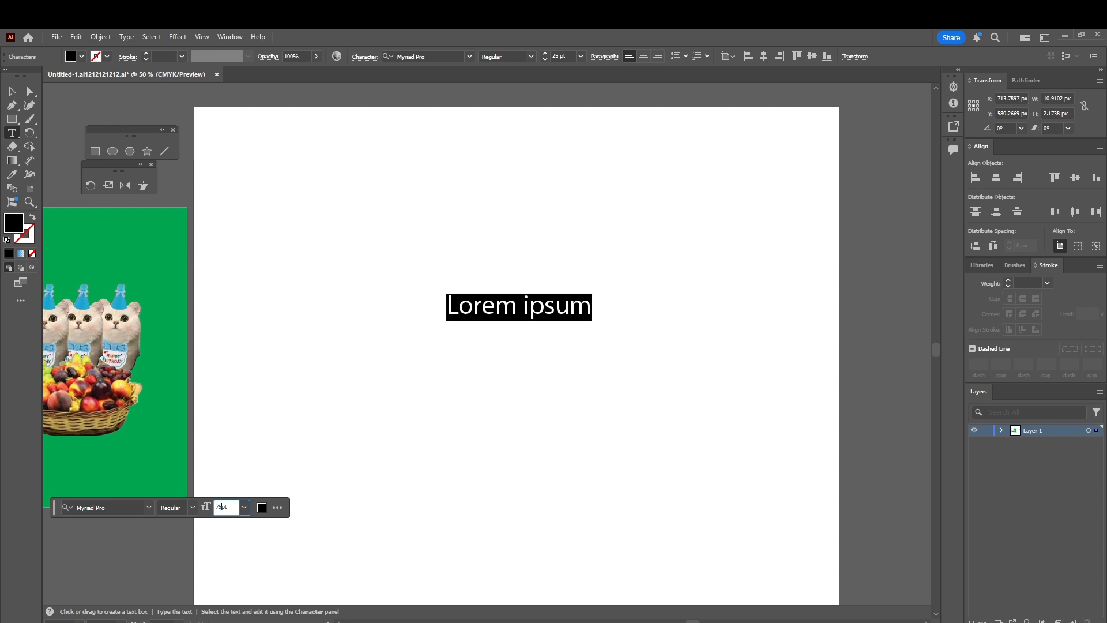
# - Replace the placeholder text with the two lines HELLO GUYS WELCOME BACK and TO ANOTHER VIDEO
pyautogui.click(490, 314)
pyautogui.hotkey('ctrl', 'a')
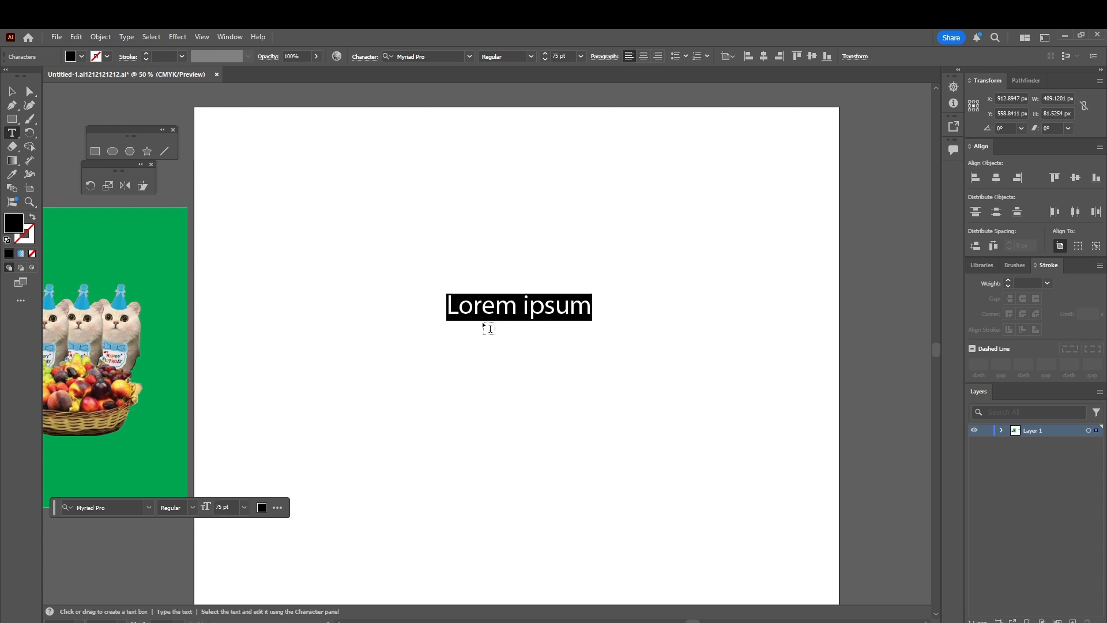
pyautogui.write('HELLO GUYS WELCOME BACK')
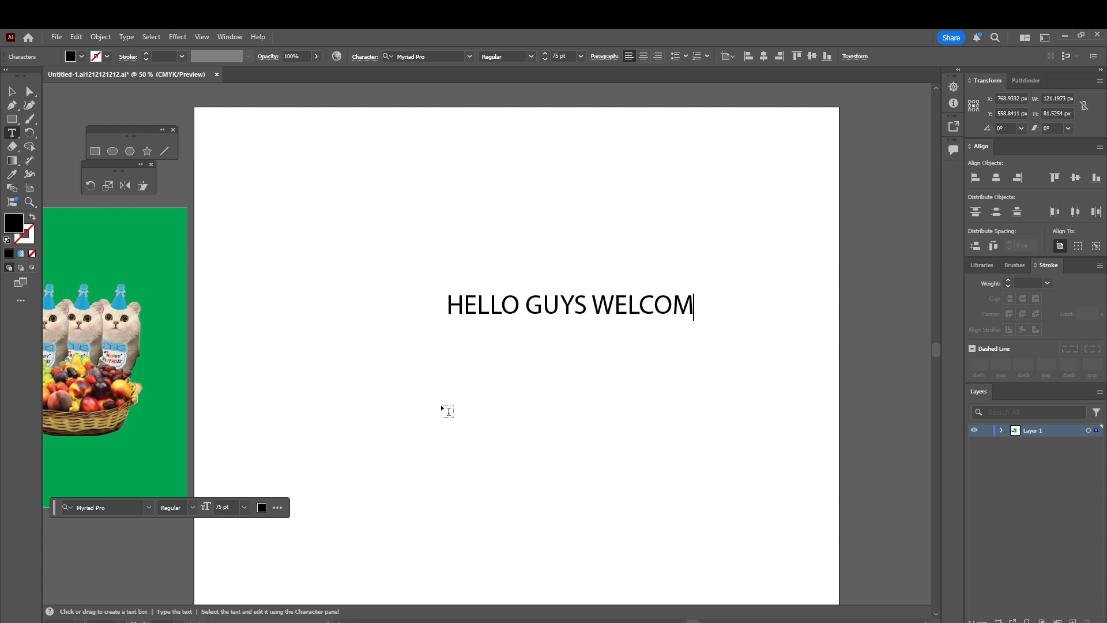
pyautogui.press('Return')
pyautogui.write('TO ANOTHE R')
pyautogui.press('BackSpace')
pyautogui.press('BackSpace')
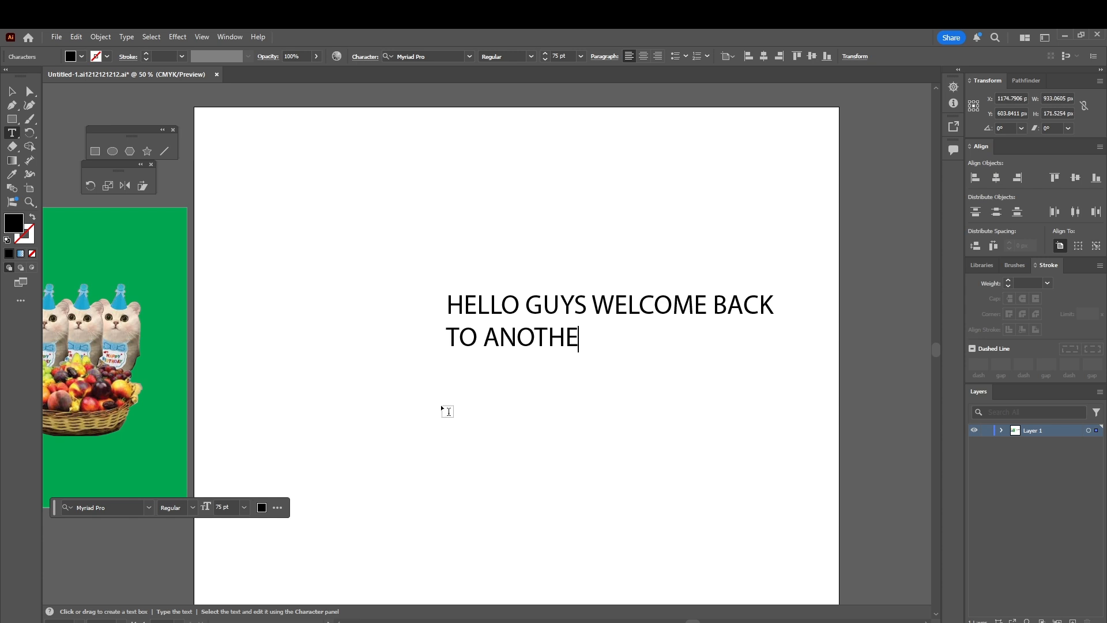
pyautogui.write('R VIDEO')
# - Replace the message with three lines: IN THIS VIDEO ILL BE SHOWING, YOU GUYS ON, HOW TO MAKE A PATTERN
pyautogui.hotkey('ctrl', 'a')
pyautogui.write('IN THIS VI')
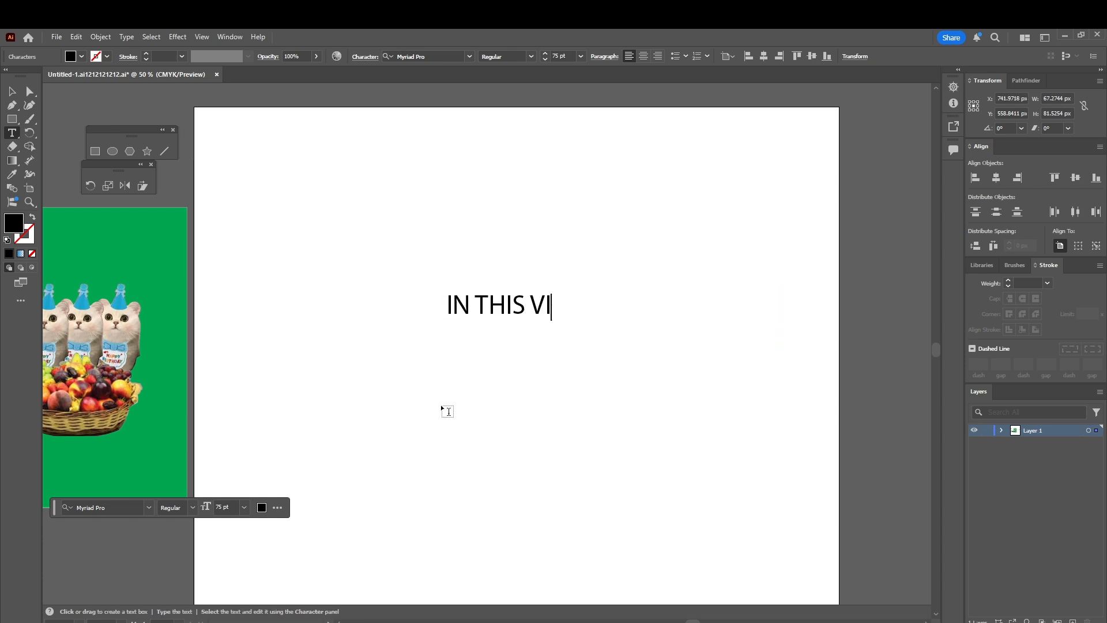
pyautogui.write('DEO ILL BE SHOWING')
pyautogui.press('Return')
pyautogui.write('YOU GUYS ON')
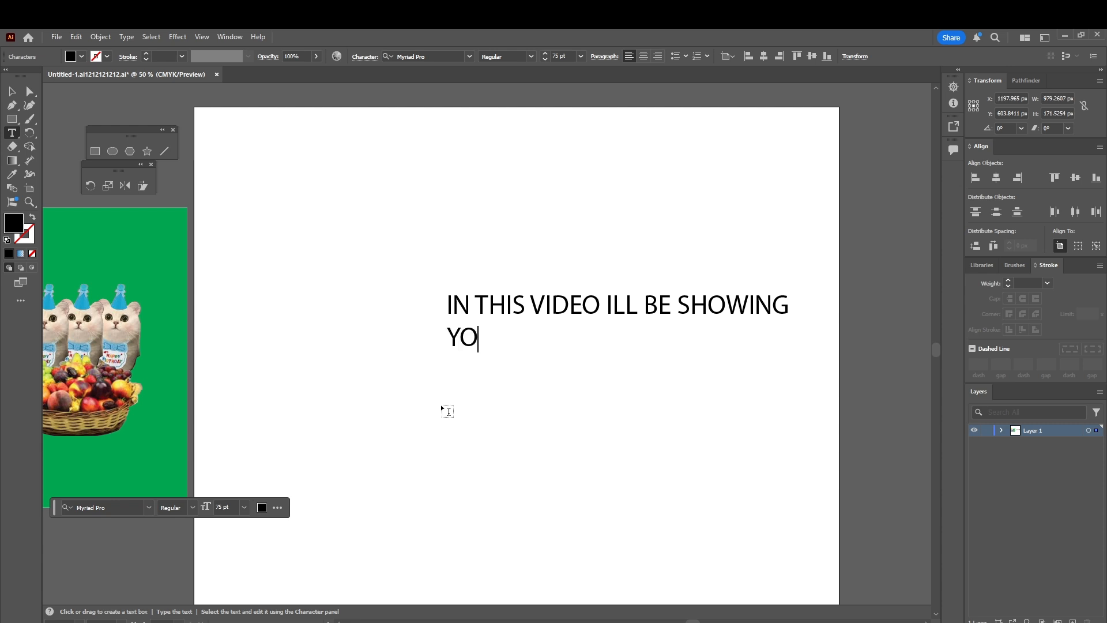
pyautogui.press('Return')
pyautogui.write('HOW TO MAKE A PATTERN')
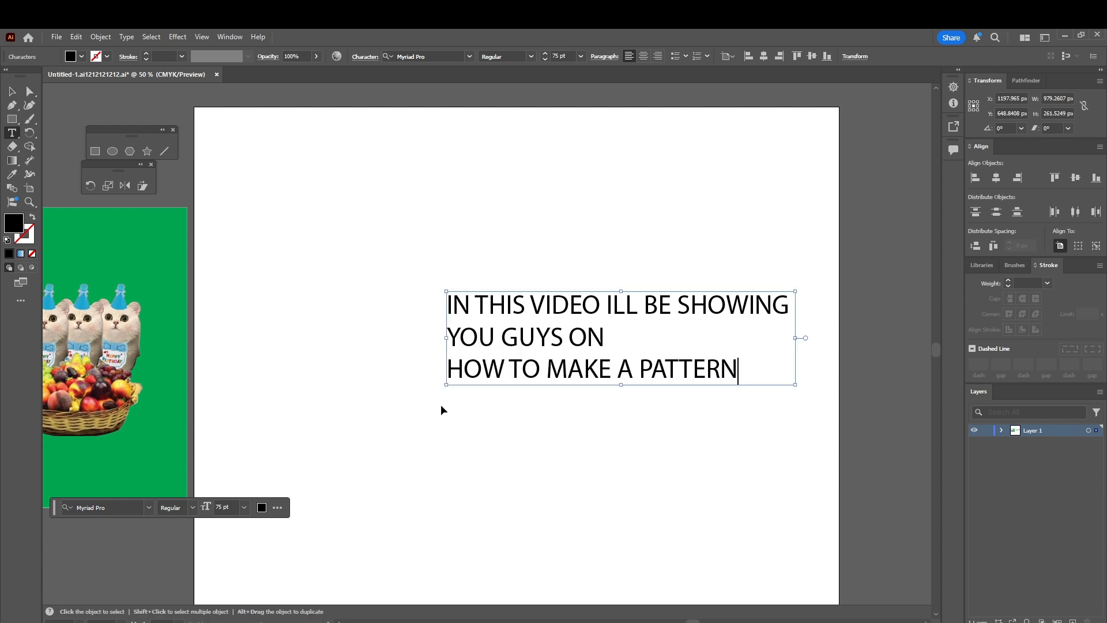
# - Replace the message with SO JUST FOLLOW WAHT I DO, and clear it from the artboard
pyautogui.hotkey('ctrl', 'a')
pyautogui.write('SO JUST ')
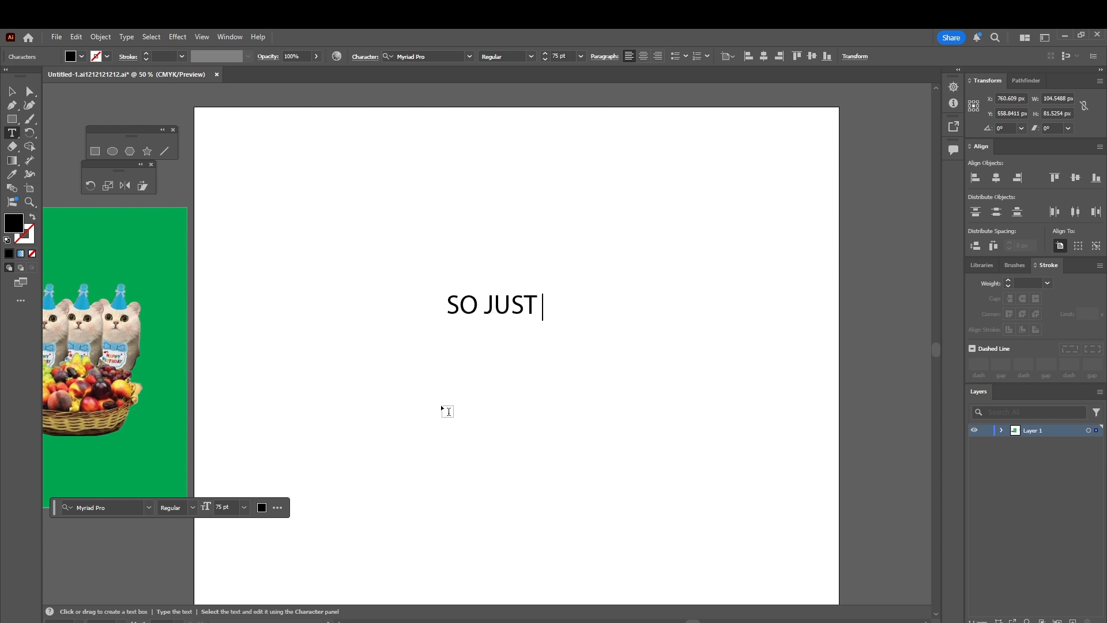
pyautogui.write('FOLLOW WAHT I DO')
pyautogui.hotkey('ctrl', 'a')
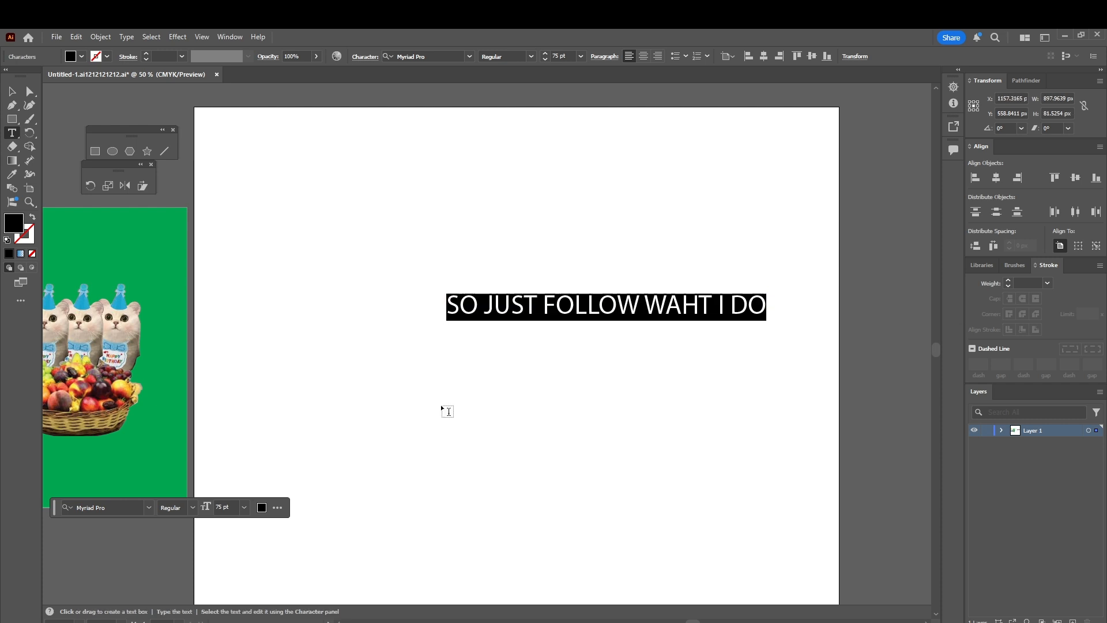
pyautogui.press('BackSpace')
pyautogui.press('Escape')
# - Create a rectangle 1058 px wide and 1247 px high on the blank artboard
pyautogui.press('m')
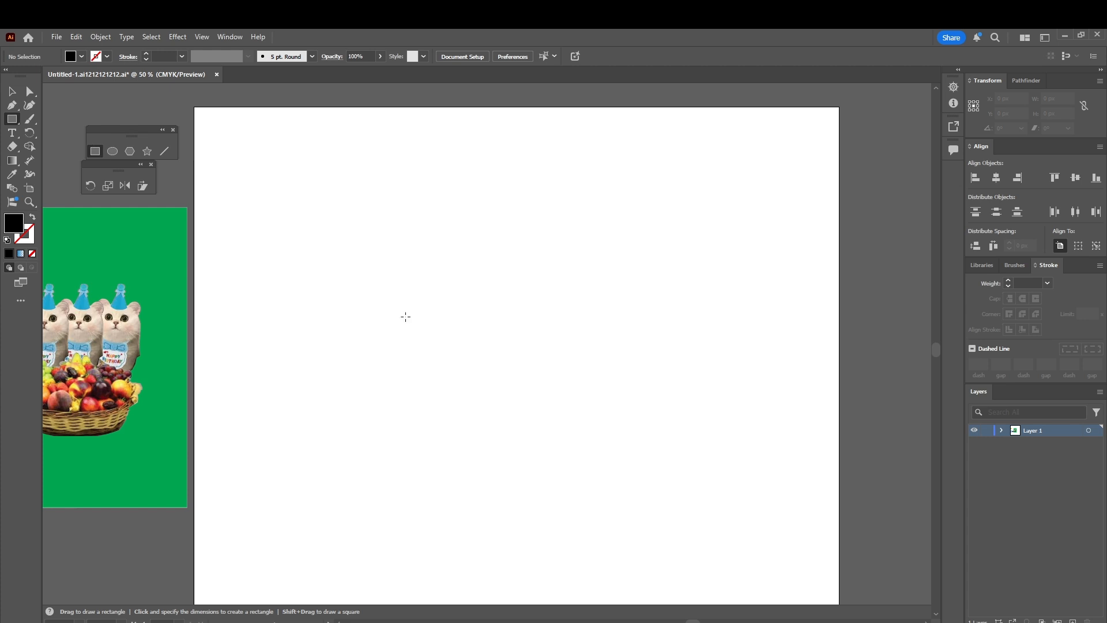
pyautogui.hscroll(2, 388, 331)
pyautogui.click(394, 326)
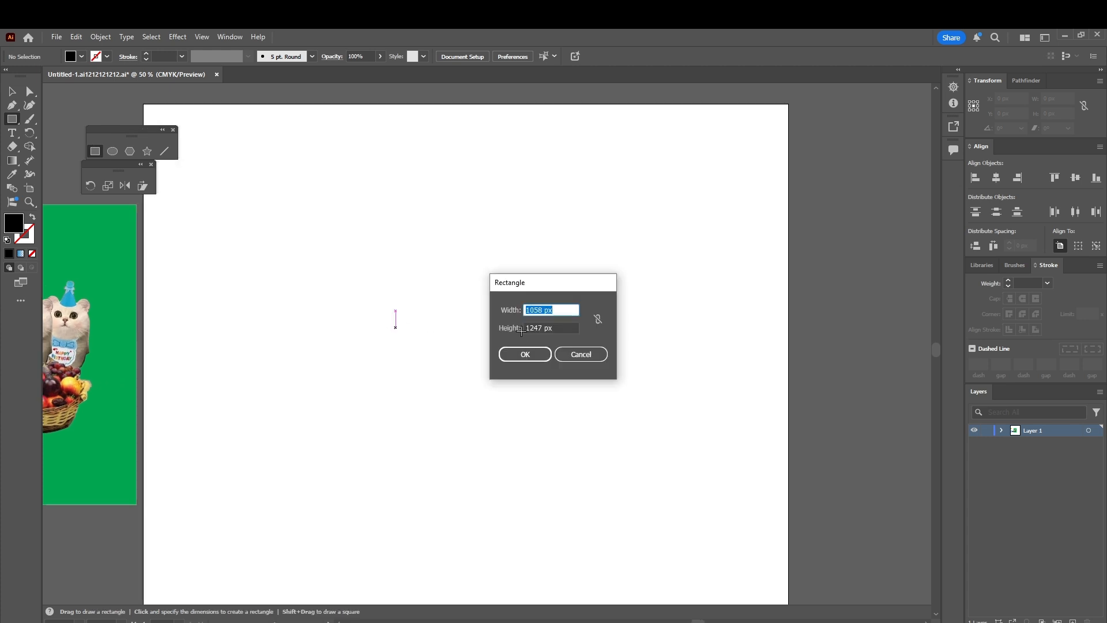
pyautogui.click(525, 354)
# - Move the rectangle to the horizontal centre of the artboard and swap its fill and stroke to get an unfilled black outline
pyautogui.hotkey('ctrl', '-')
pyautogui.press('v')
pyautogui.moveTo(551, 462); pyautogui.dragTo(474, 374)
pyautogui.click(32, 218)
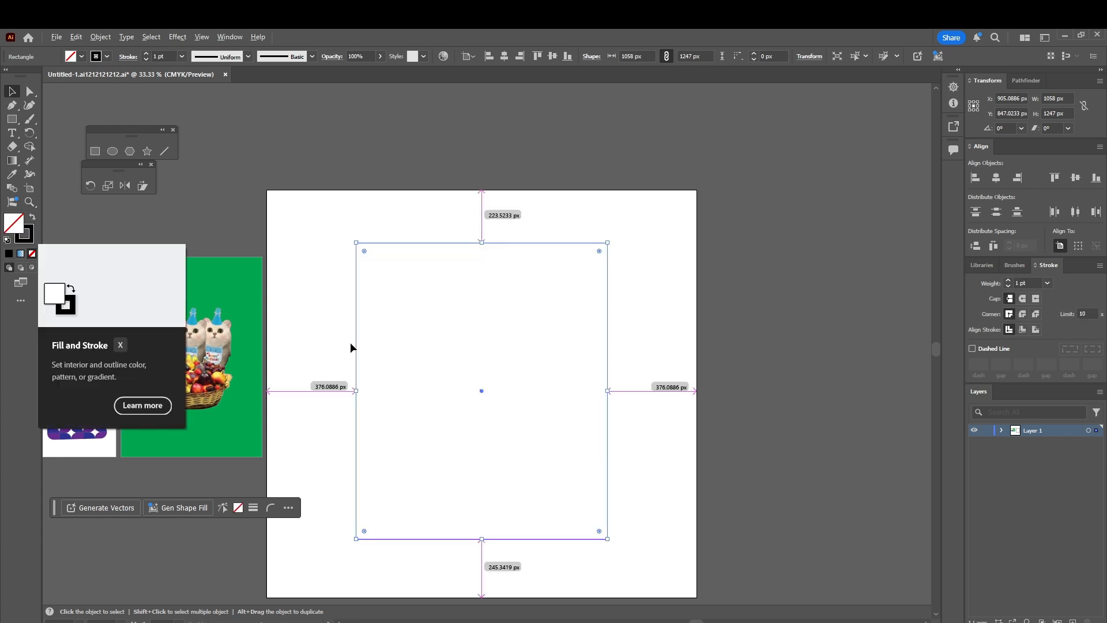
pyautogui.scroll(1, 344, 333)
pyautogui.scroll(-1, 344, 333)
pyautogui.moveTo(413, 362); pyautogui.dragTo(388, 348)
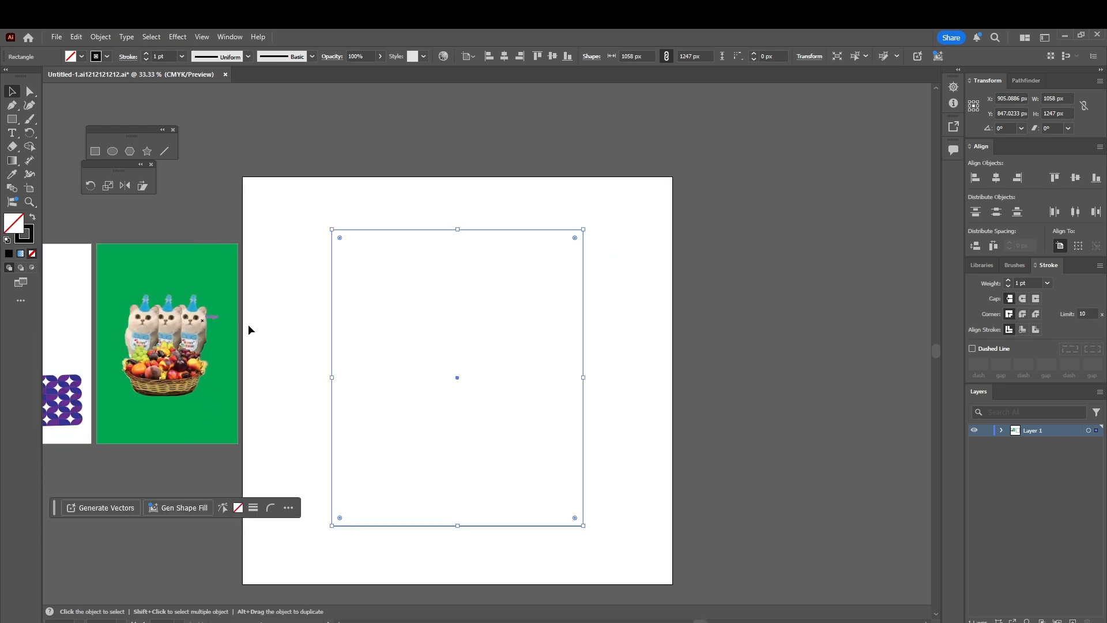
# - Split the rectangle into a grid of 5 rows and 8 columns with 0 px gutters
pyautogui.click(100, 36)
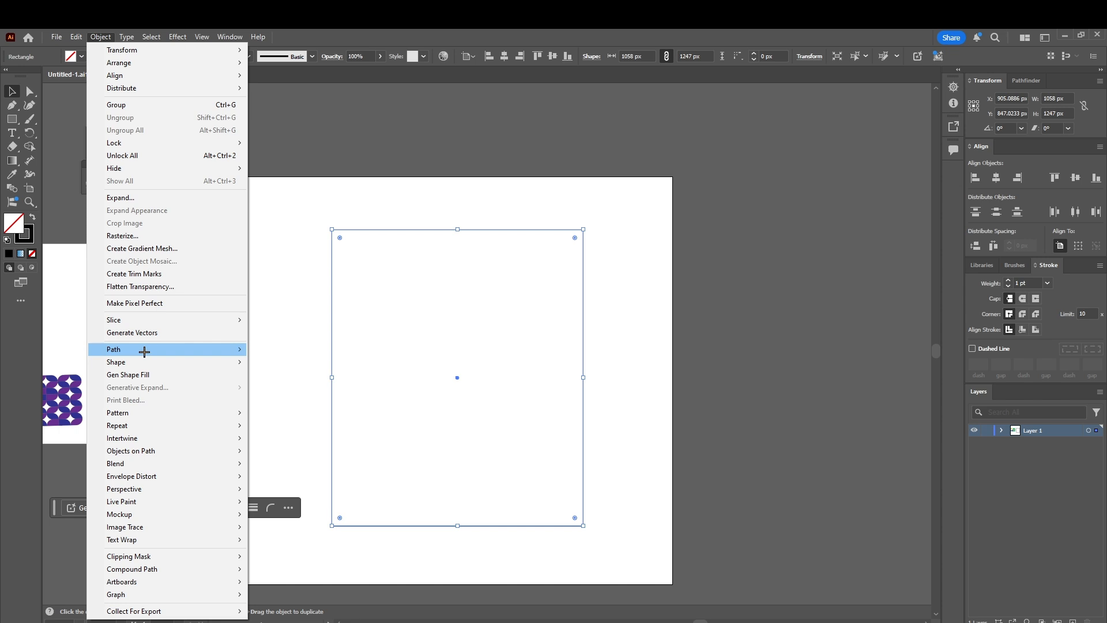
pyautogui.moveTo(144, 348)
pyautogui.click(304, 488)
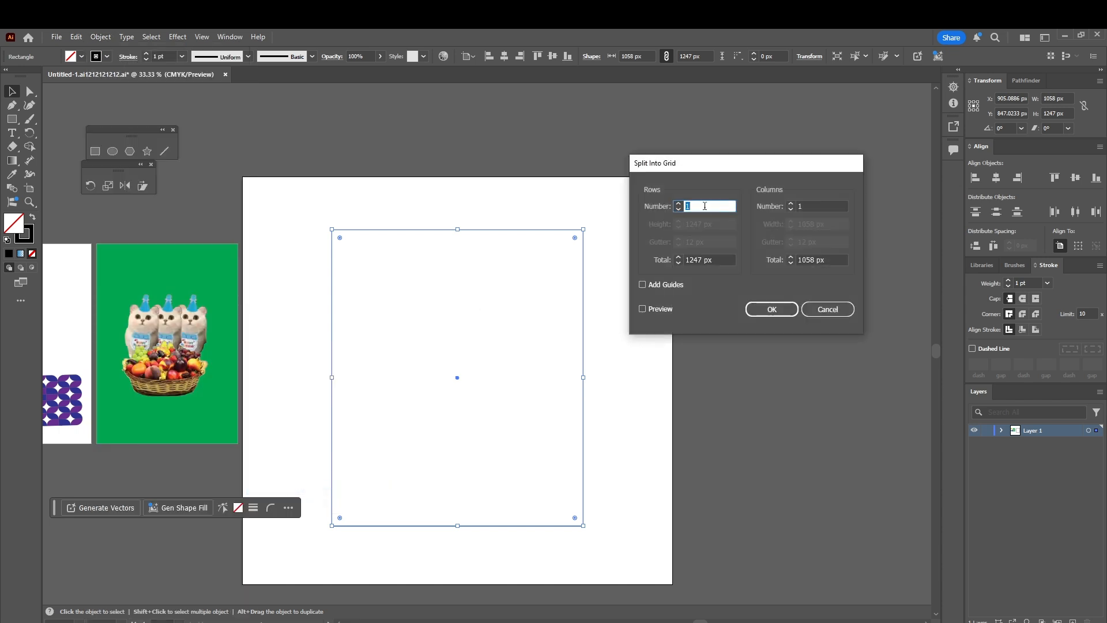
pyautogui.write('5')
pyautogui.press('Tab')
pyautogui.write('8')
pyautogui.click(666, 309)
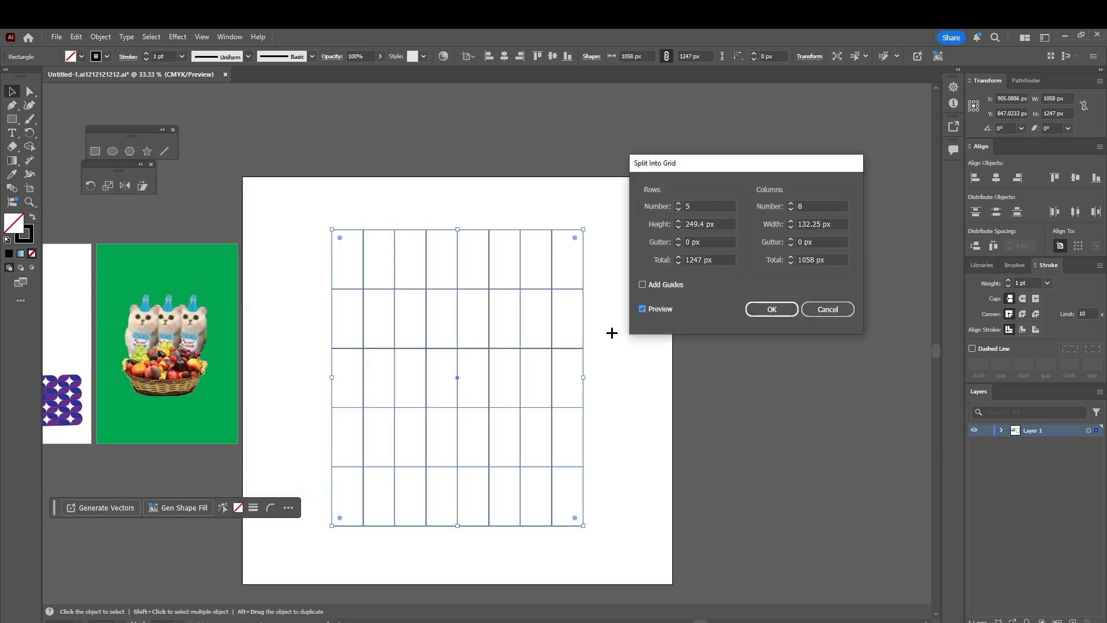
pyautogui.press('Return')
# - Using the Shape Builder with a black fill, colour cells diagonally from row 1, column 1 to row 5, column 5, and up to row 3, column 7
pyautogui.scroll(1, 603, 362)
pyautogui.scroll(1, 581, 383)
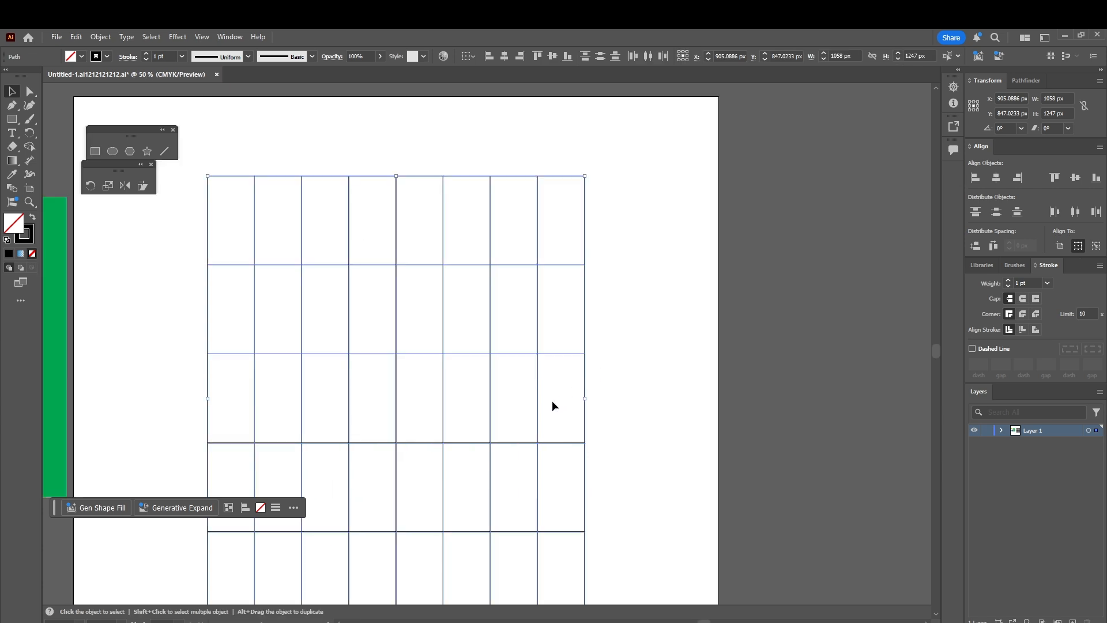
pyautogui.scroll(-1, 552, 400)
pyautogui.click(29, 146)
pyautogui.click(81, 57)
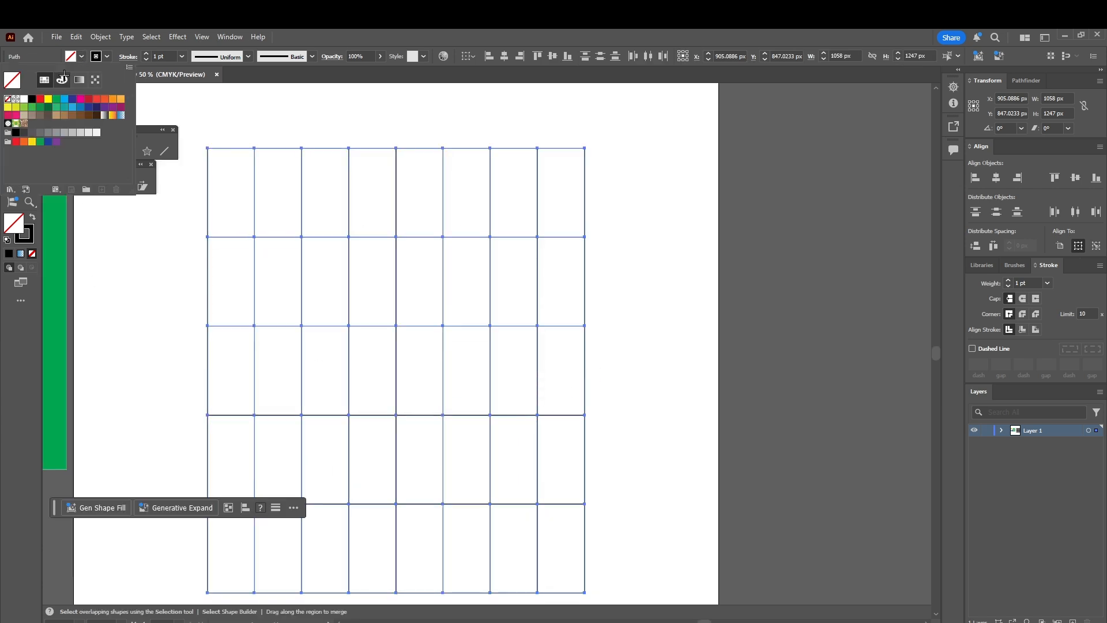
pyautogui.click(80, 75)
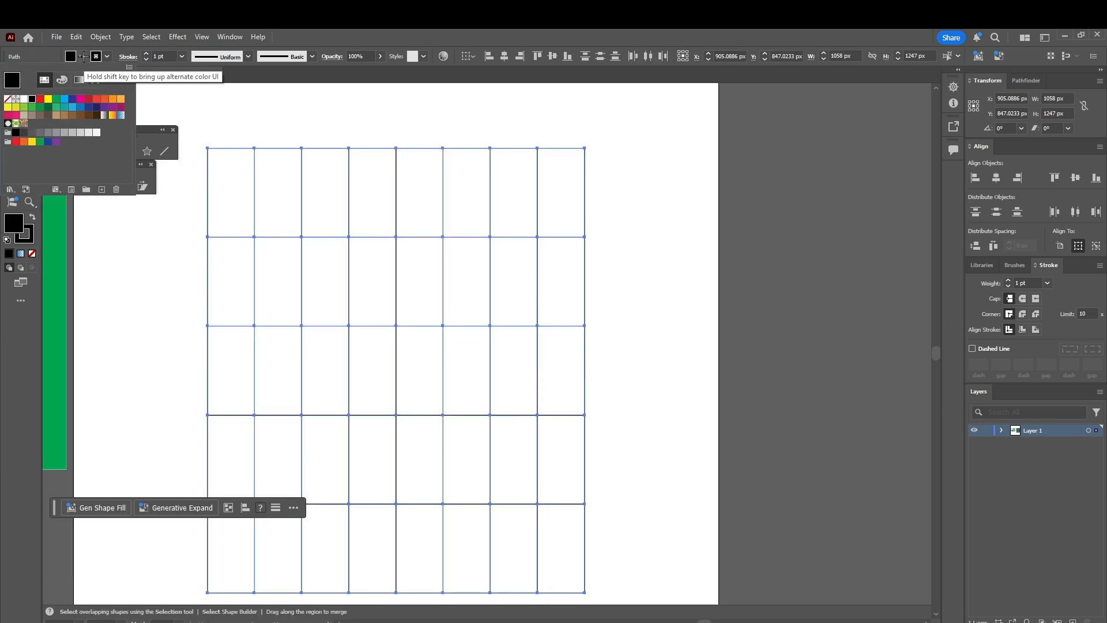
pyautogui.click(236, 229)
pyautogui.click(276, 276)
pyautogui.click(317, 352)
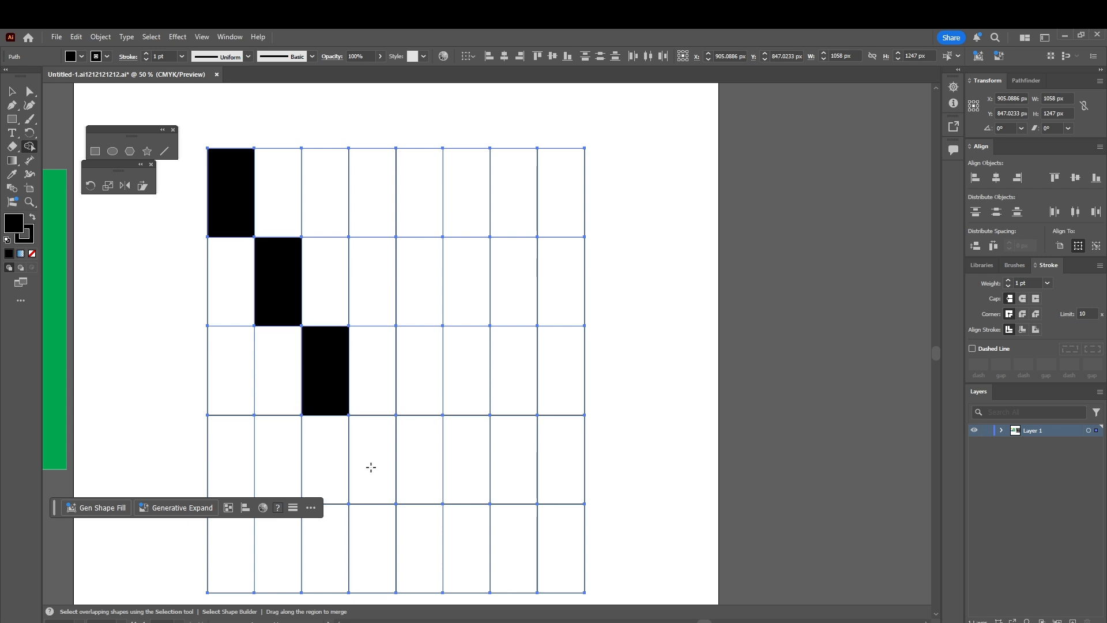
pyautogui.click(371, 467)
pyautogui.click(410, 528)
pyautogui.click(473, 461)
pyautogui.click(520, 377)
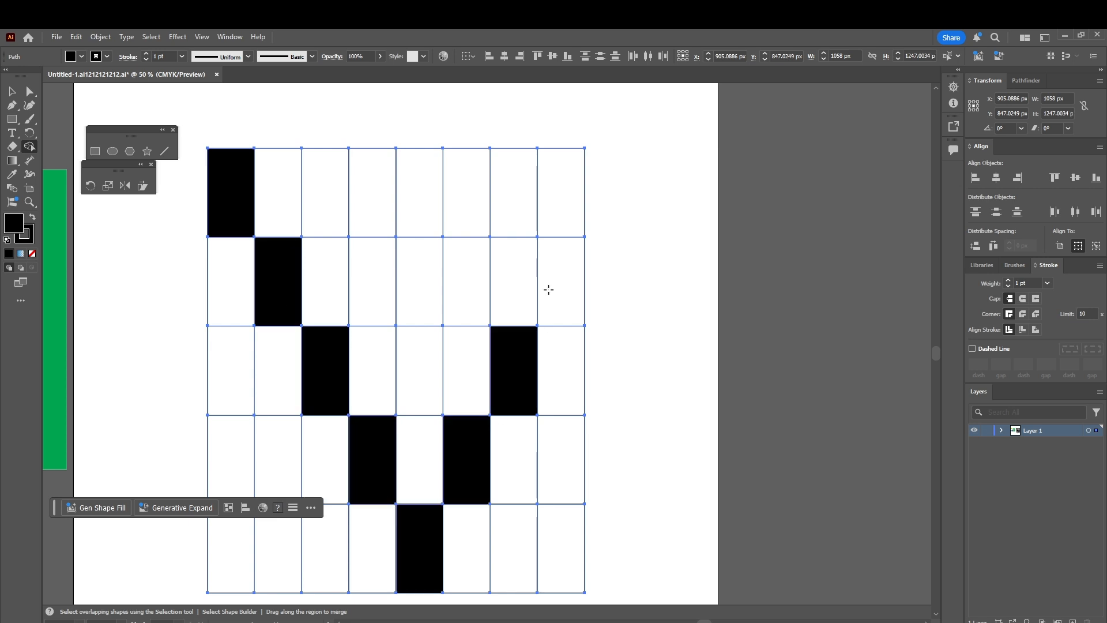
# - Fill the remaining alternate cells of the grid's first two rows and the fifth cell of row three in black
pyautogui.click(548, 289)
pyautogui.click(513, 215)
pyautogui.click(468, 276)
pyautogui.click(404, 331)
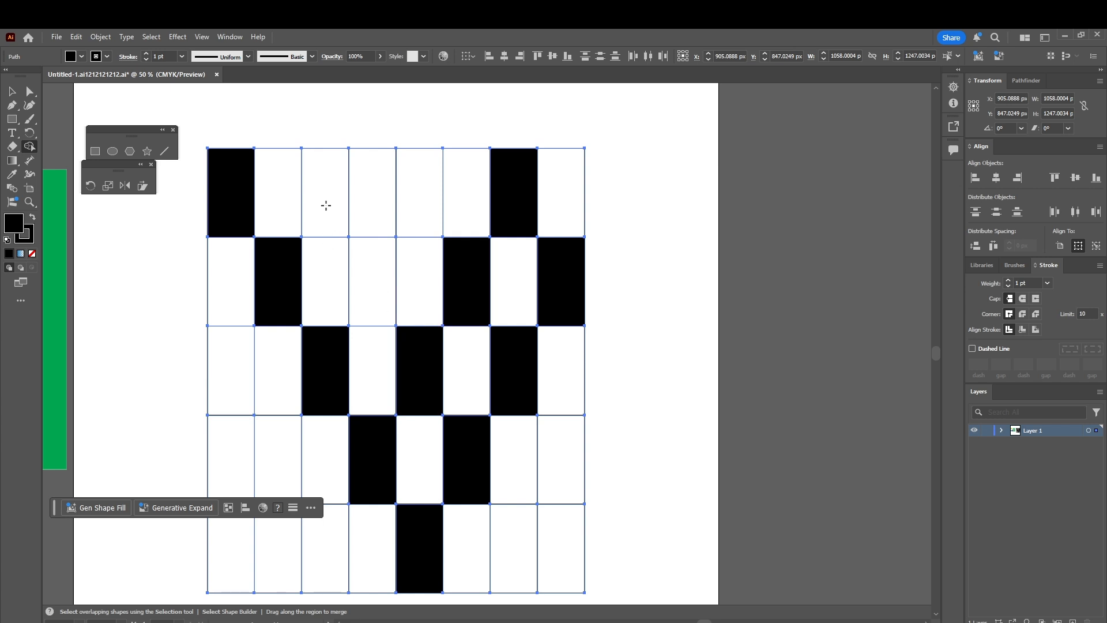
pyautogui.click(368, 274)
pyautogui.click(325, 206)
pyautogui.click(410, 186)
# - Fill the remaining alternate cells in the lower three rows black to complete the checkerboard, and deselect the grid
pyautogui.moveTo(407, 372); pyautogui.dragTo(482, 305)
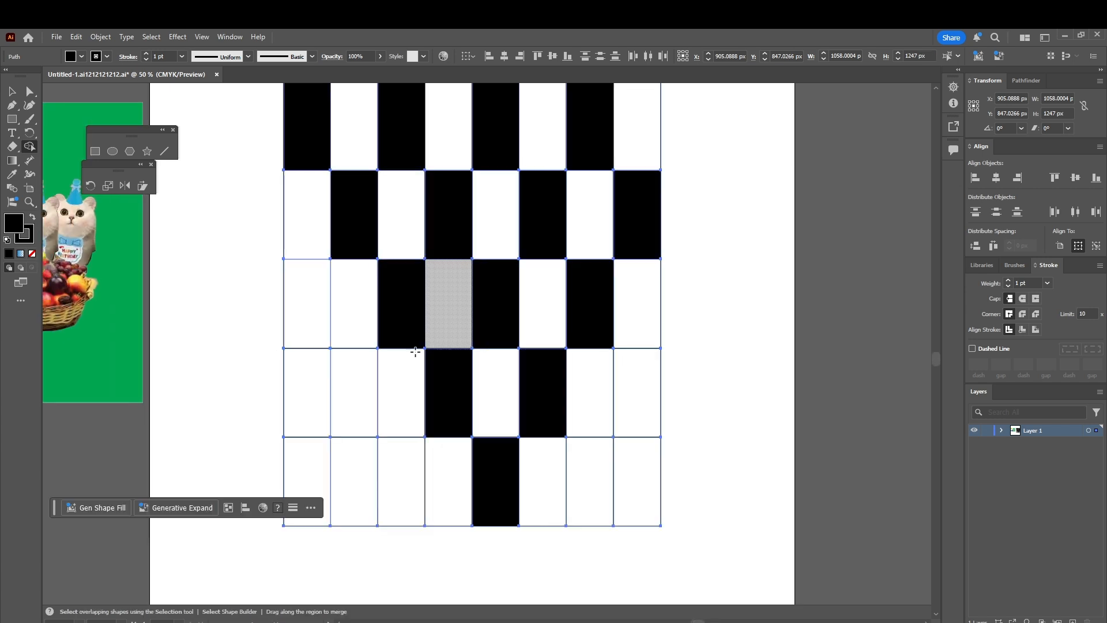
pyautogui.click(316, 466)
pyautogui.click(307, 302)
pyautogui.click(410, 474)
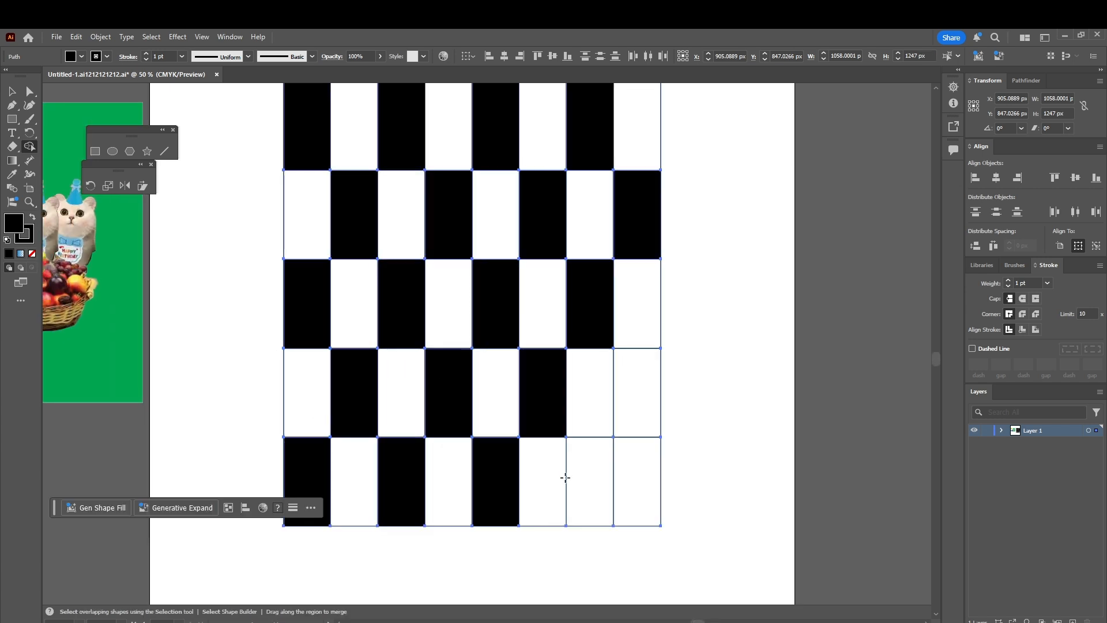
pyautogui.click(571, 478)
pyautogui.click(635, 412)
pyautogui.moveTo(505, 351); pyautogui.dragTo(544, 396)
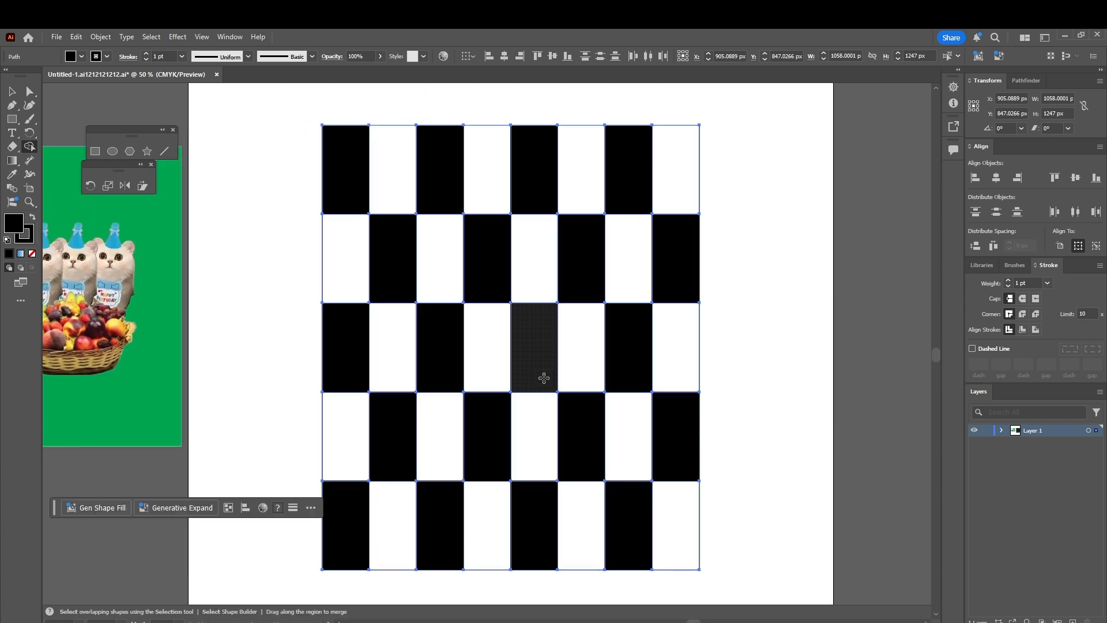
pyautogui.press('v')
pyautogui.scroll(-3, 517, 464)
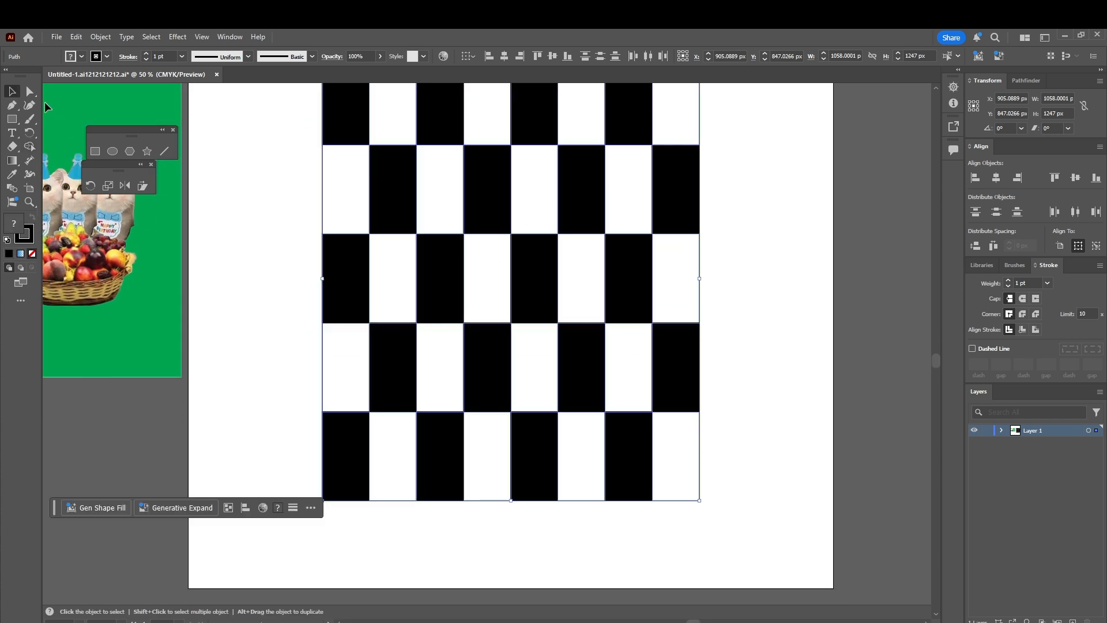
pyautogui.rightClick(30, 93)
pyautogui.click(375, 450)
pyautogui.click(425, 536)
# - Add the two-line note NOW USE LATTO TOOL AND, FOLLOW WHAT I DO below the checkerboard, and delete it
pyautogui.press('t')
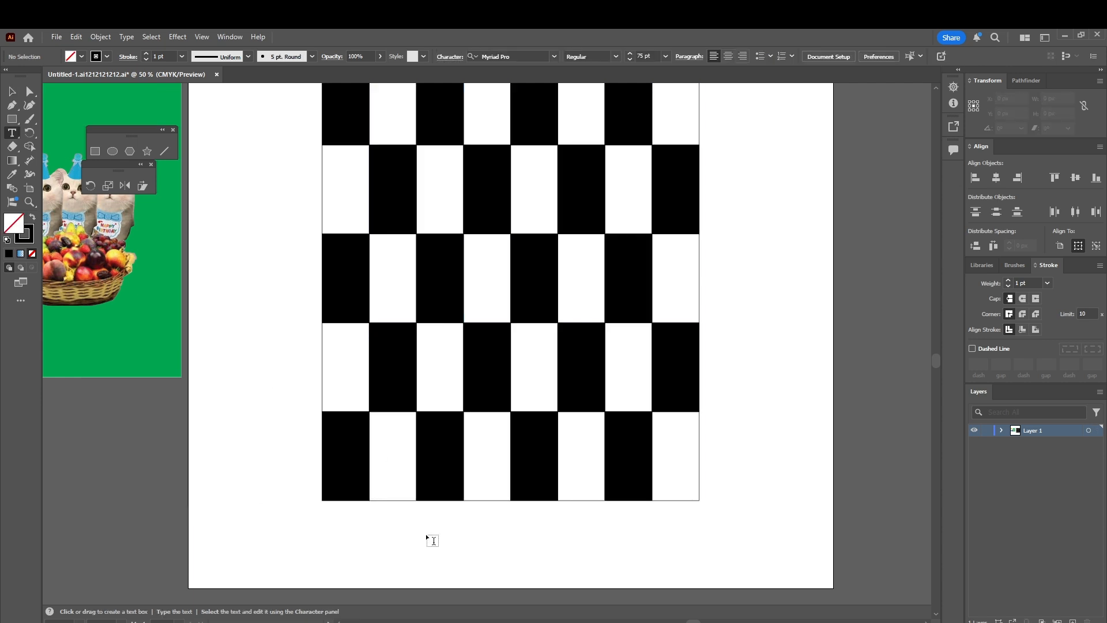
pyautogui.click(427, 537)
pyautogui.write('NOW USE LATTO ')
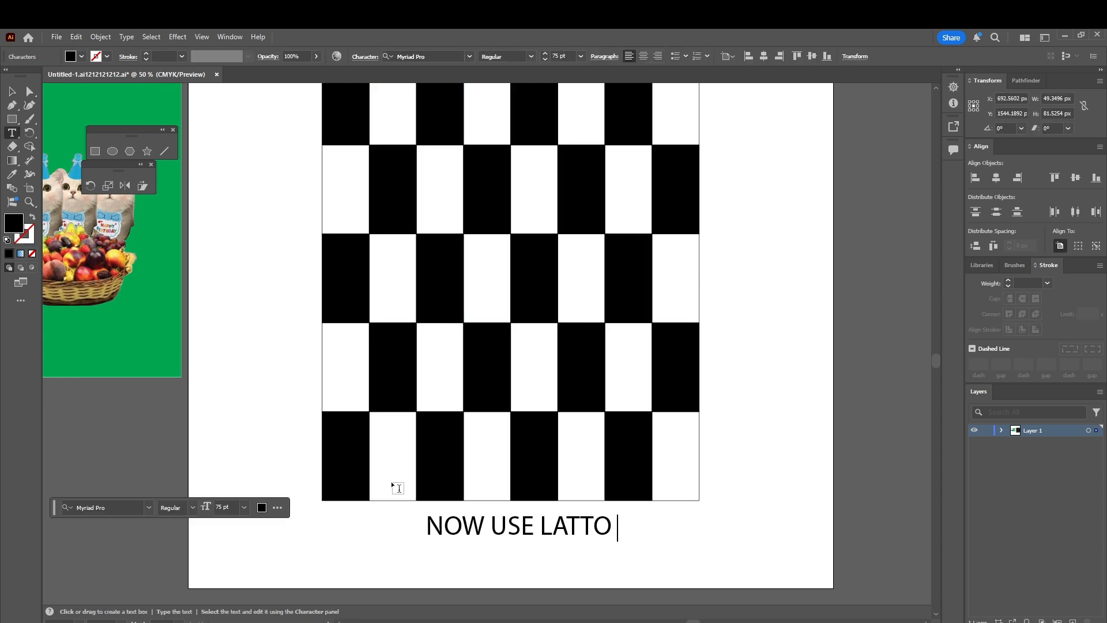
pyautogui.write('TOOL AND')
pyautogui.press('Return')
pyautogui.write('D')
pyautogui.press('BackSpace')
pyautogui.write('F')
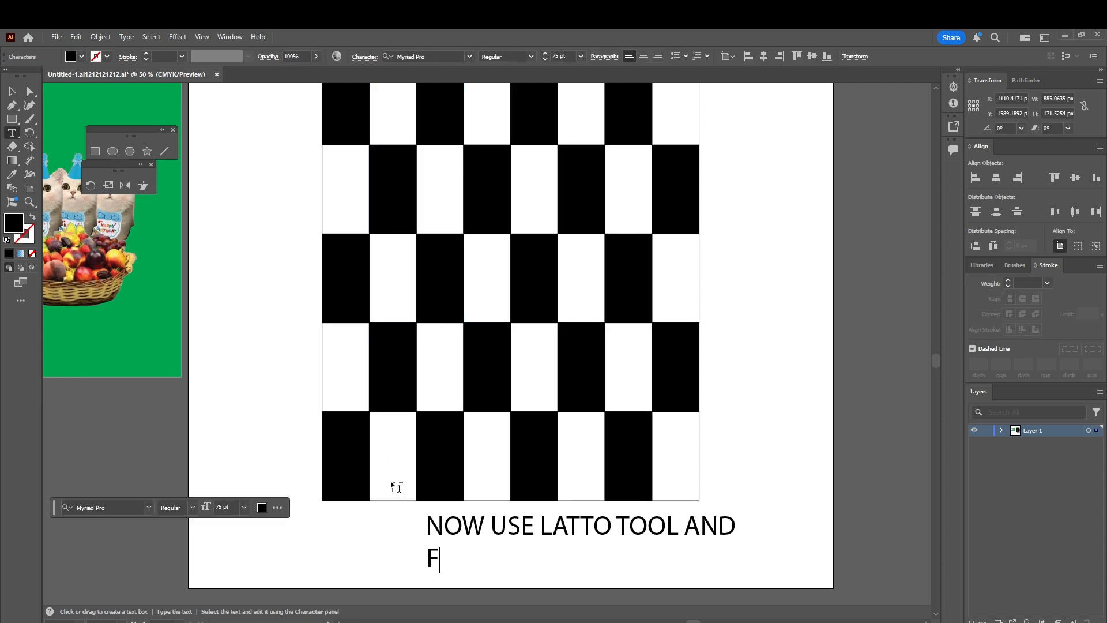
pyautogui.write('OLLOW WHAT I DO')
pyautogui.hotkey('ctrl', 'a')
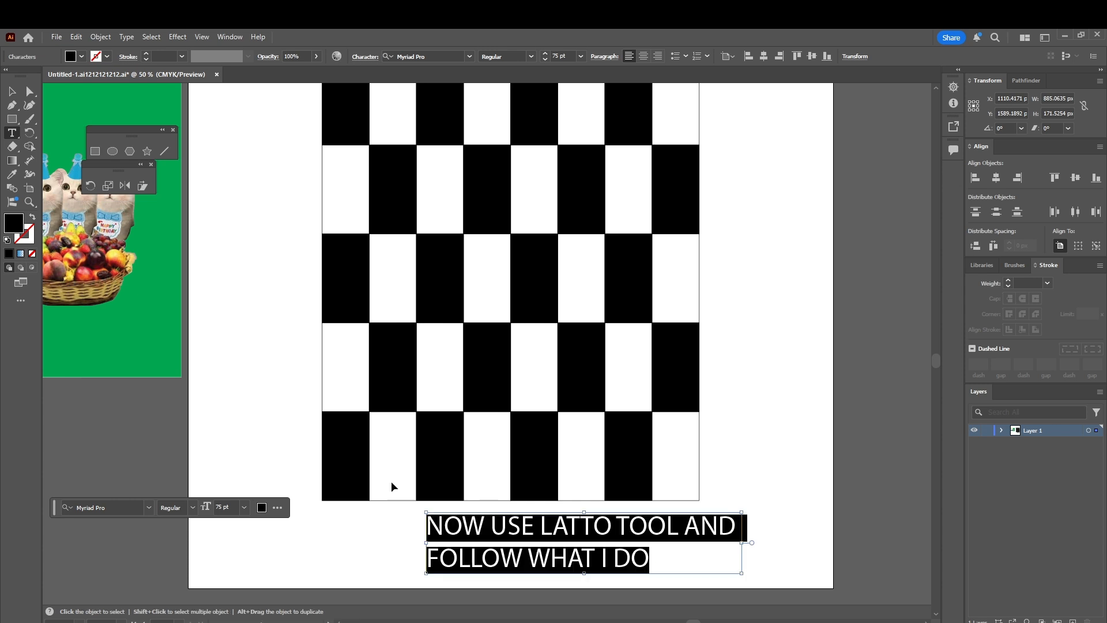
pyautogui.press('BackSpace')
pyautogui.press('Escape')
# - Lasso the cell corners along the diagonal from the grid's top-left corner to its bottom row, and round them to the maximum radius
pyautogui.press('q')
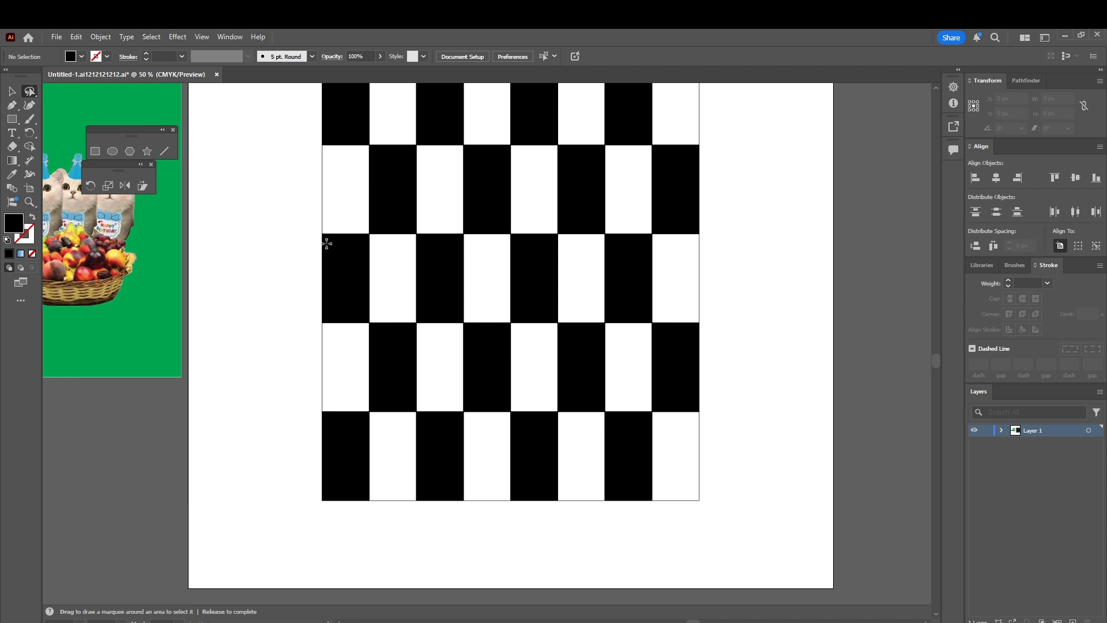
pyautogui.scroll(3, 297, 183)
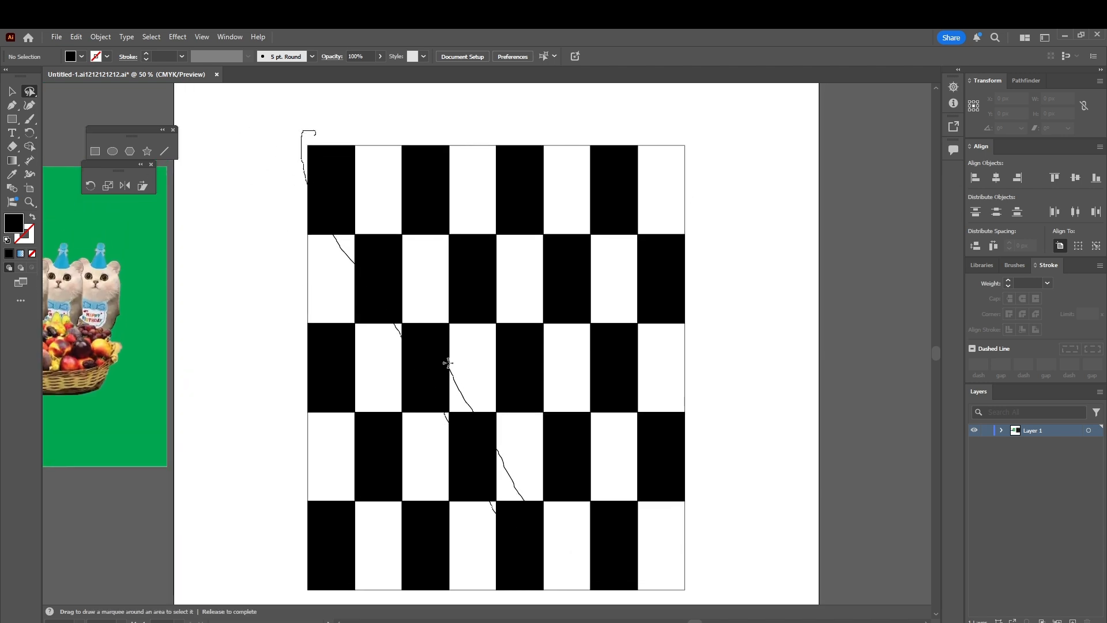
pyautogui.moveTo(314, 137); pyautogui.dragTo(316, 153)
pyautogui.press('a')
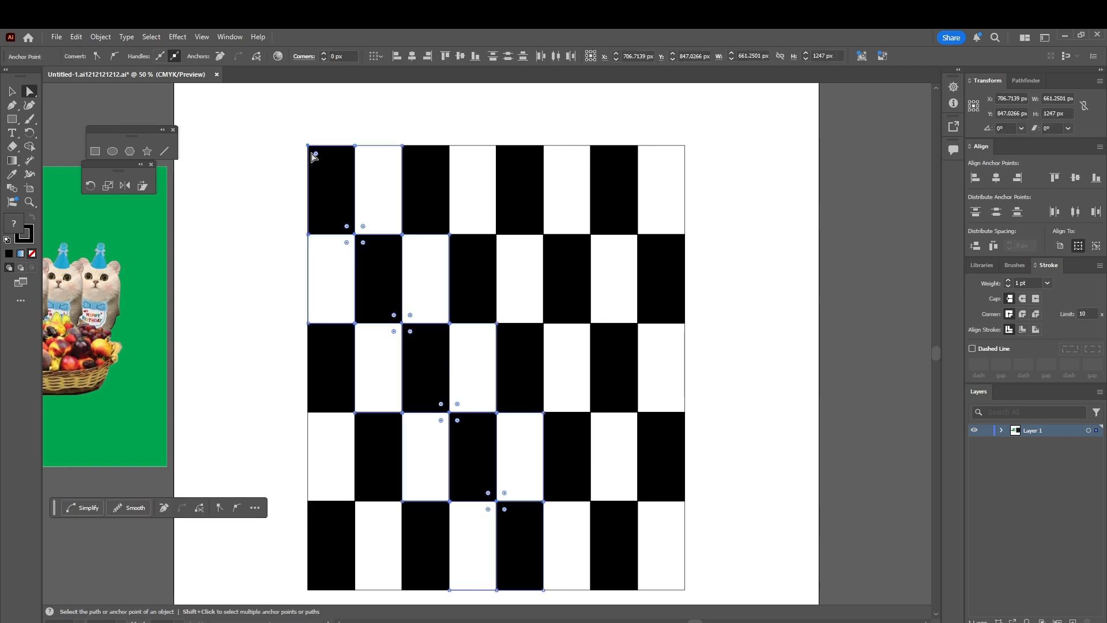
pyautogui.moveTo(317, 155); pyautogui.dragTo(420, 236)
# - Lasso the corners along the parallel diagonal starting at the third column's top-left corner, and round them to the maximum radius
pyautogui.press('q')
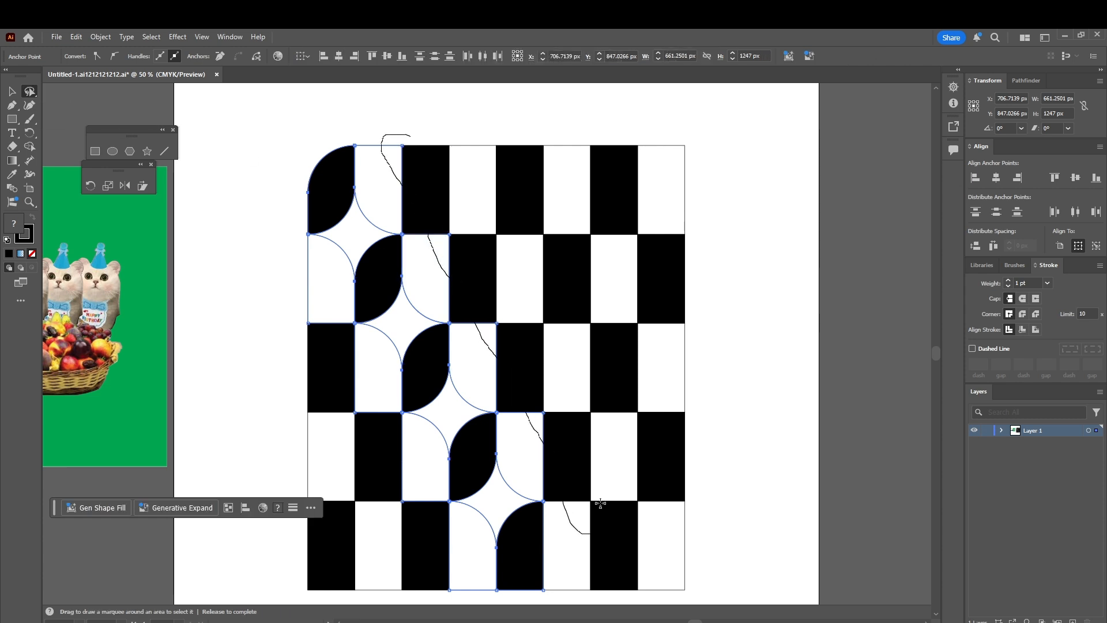
pyautogui.moveTo(405, 136)
pyautogui.mouseDown()
pyautogui.moveTo(415, 156)
pyautogui.moveTo(299, 576)
pyautogui.mouseUp()
pyautogui.press('a')
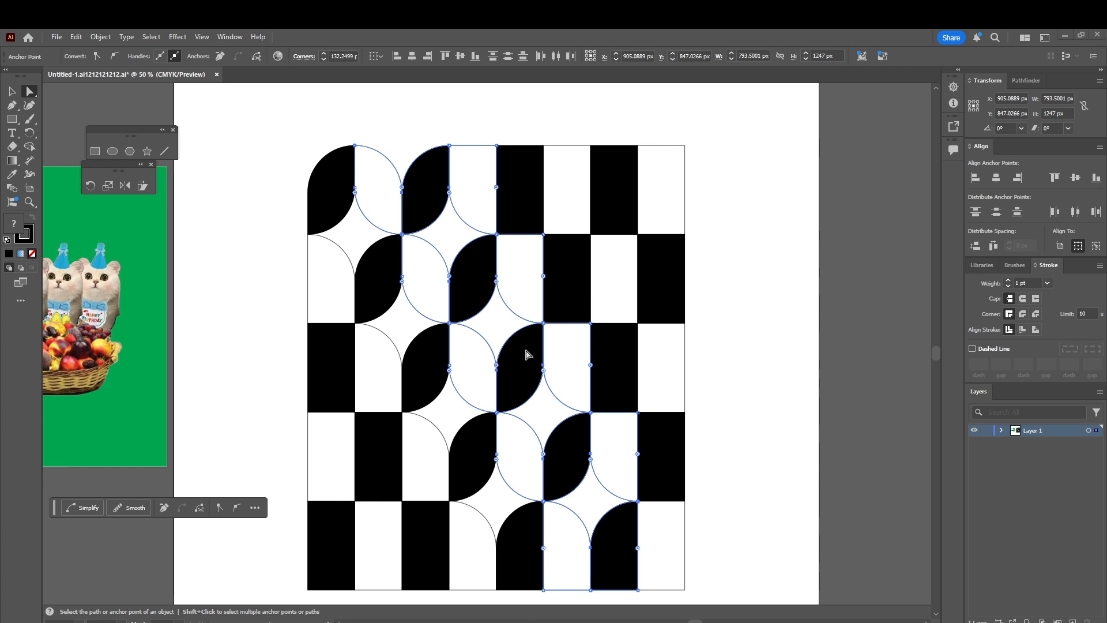
pyautogui.click(37, 93)
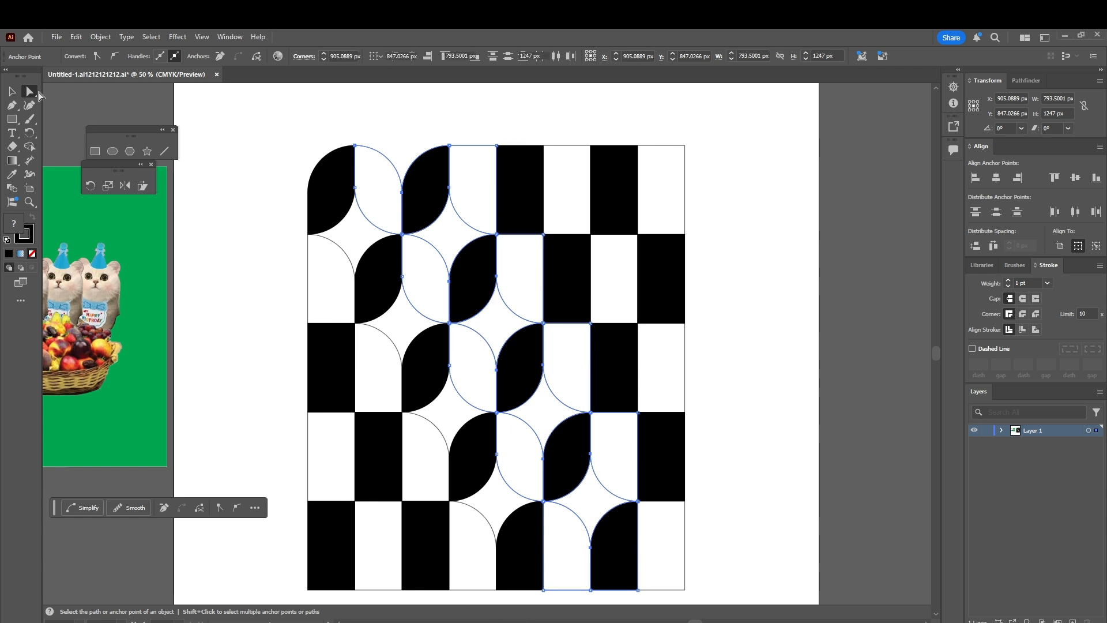
# - Lasso the cell corners along the parallel diagonal starting at the fifth column's top-left corner, and round them to the maximum radius
pyautogui.rightClick(35, 93)
pyautogui.click(72, 119)
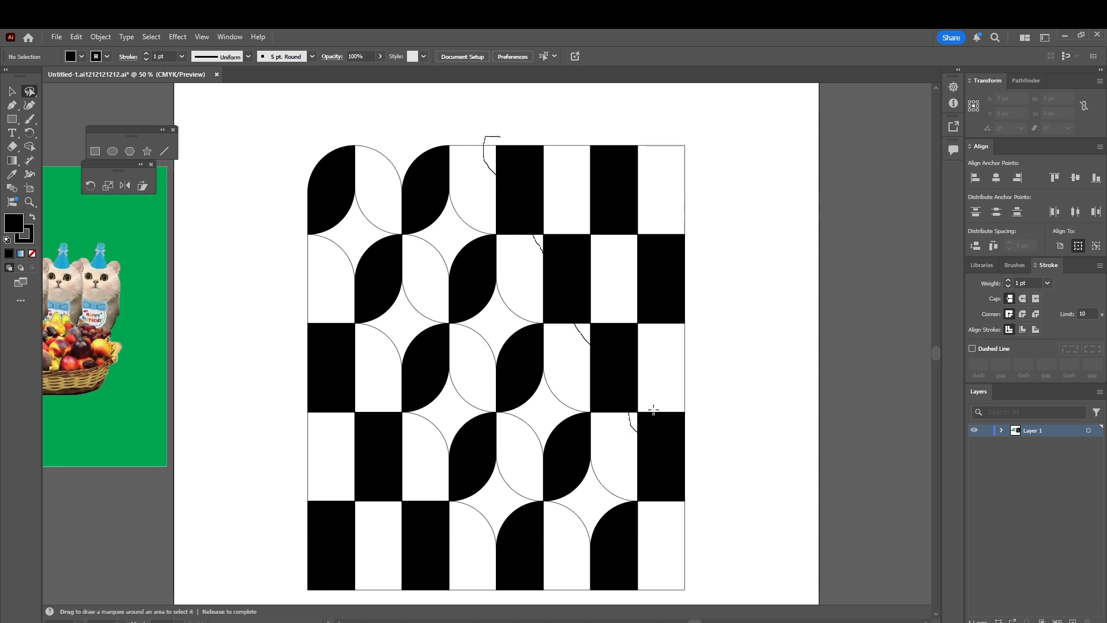
pyautogui.moveTo(494, 140); pyautogui.dragTo(605, 243)
pyautogui.rightClick(33, 92)
pyautogui.click(75, 91)
# - Lasso the corners along the short diagonal starting at the seventh column's top-left corner, and round them to the maximum radius
pyautogui.press('q')
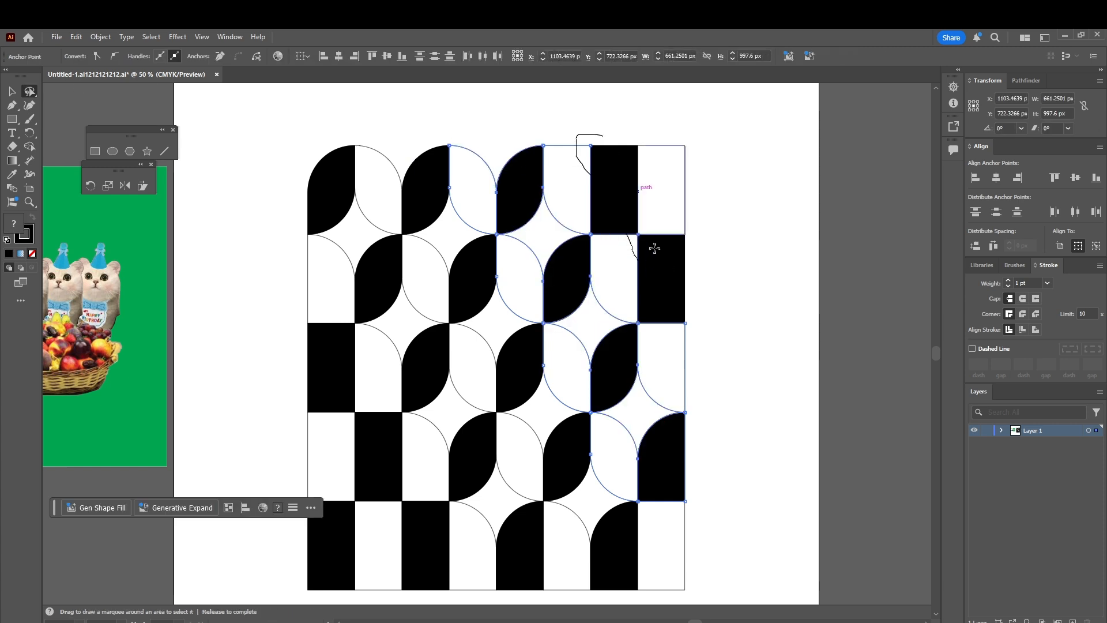
pyautogui.moveTo(597, 138)
pyautogui.mouseDown()
pyautogui.moveTo(625, 185)
pyautogui.moveTo(710, 207)
pyautogui.mouseUp()
pyautogui.press('a')
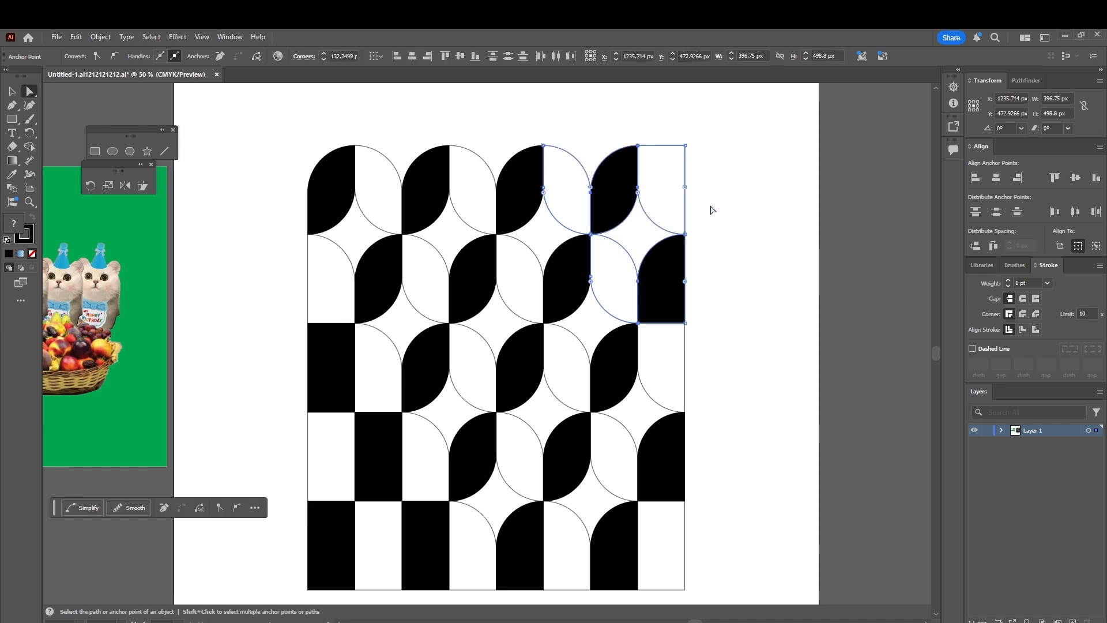
# - Round the grid's outer top-right and bottom-right corners to the maximum radius, and deselect
pyautogui.press('q')
pyautogui.moveTo(686, 146)
pyautogui.mouseDown()
pyautogui.moveTo(694, 165)
pyautogui.moveTo(621, 295)
pyautogui.mouseUp()
pyautogui.press('a')
pyautogui.moveTo(638, 350); pyautogui.dragTo(617, 247)
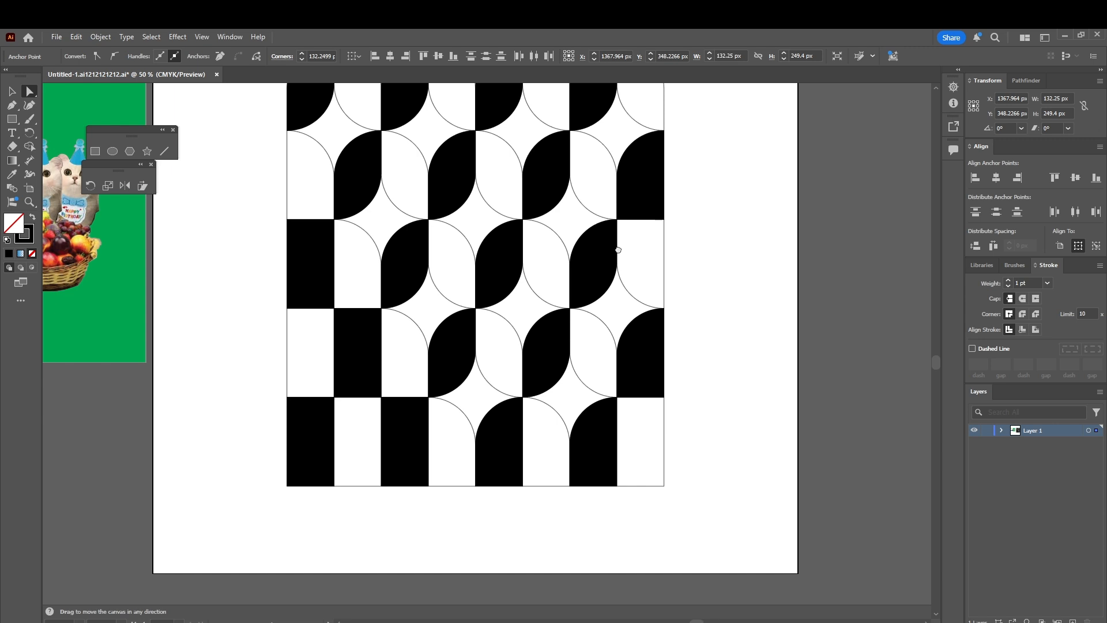
pyautogui.press('q')
pyautogui.moveTo(680, 467)
pyautogui.mouseDown()
pyautogui.moveTo(669, 495)
pyautogui.moveTo(572, 448)
pyautogui.mouseUp()
pyautogui.press('a')
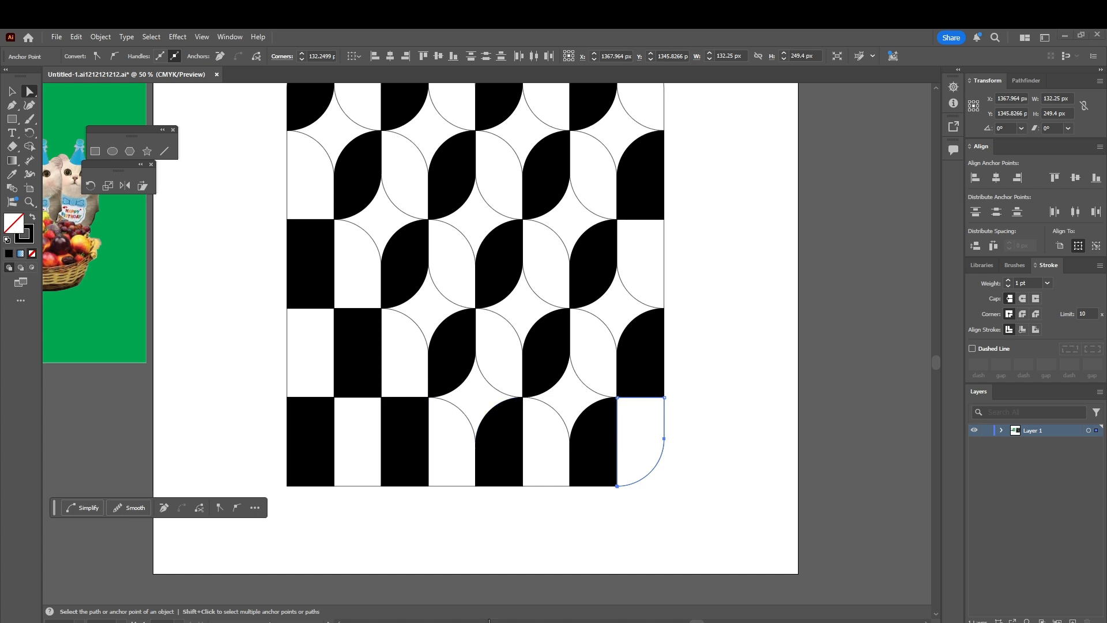
pyautogui.click(716, 410)
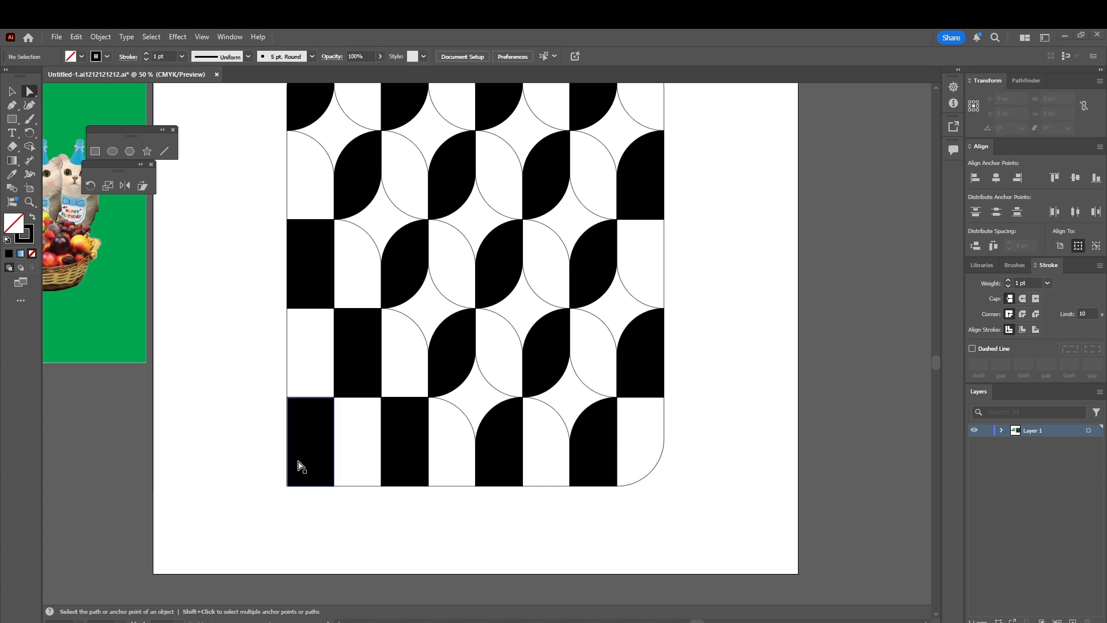
# - Lasso the corners along the diagonal from the third row's left edge down to the bottom row, and round them to the maximum radius
pyautogui.moveTo(346, 400); pyautogui.dragTo(386, 466)
pyautogui.press('q')
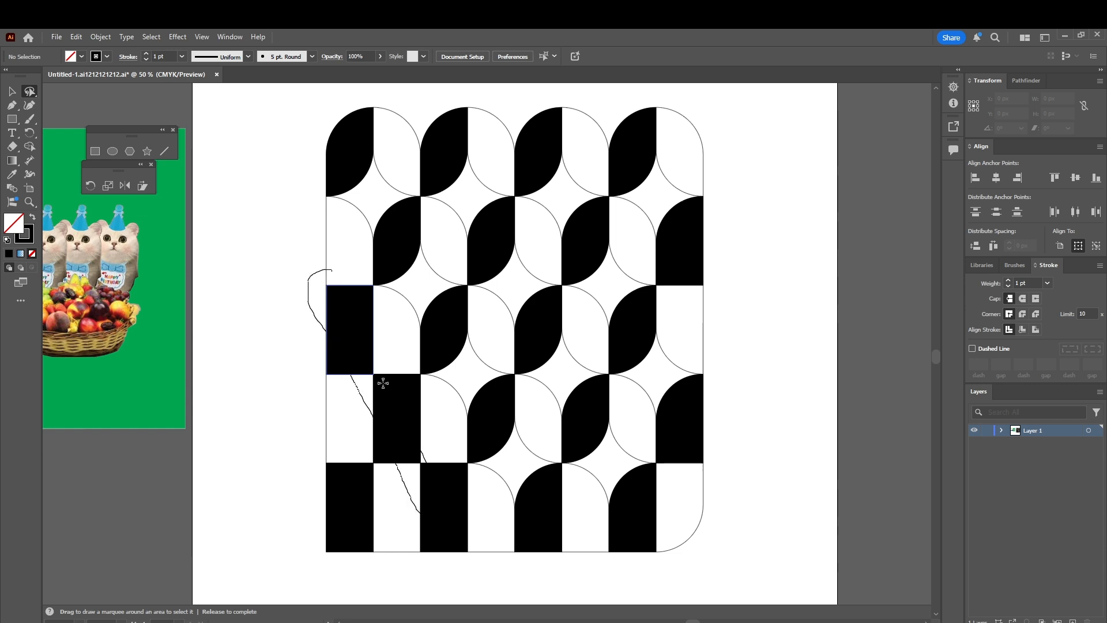
pyautogui.moveTo(337, 271); pyautogui.dragTo(337, 273)
pyautogui.press('a')
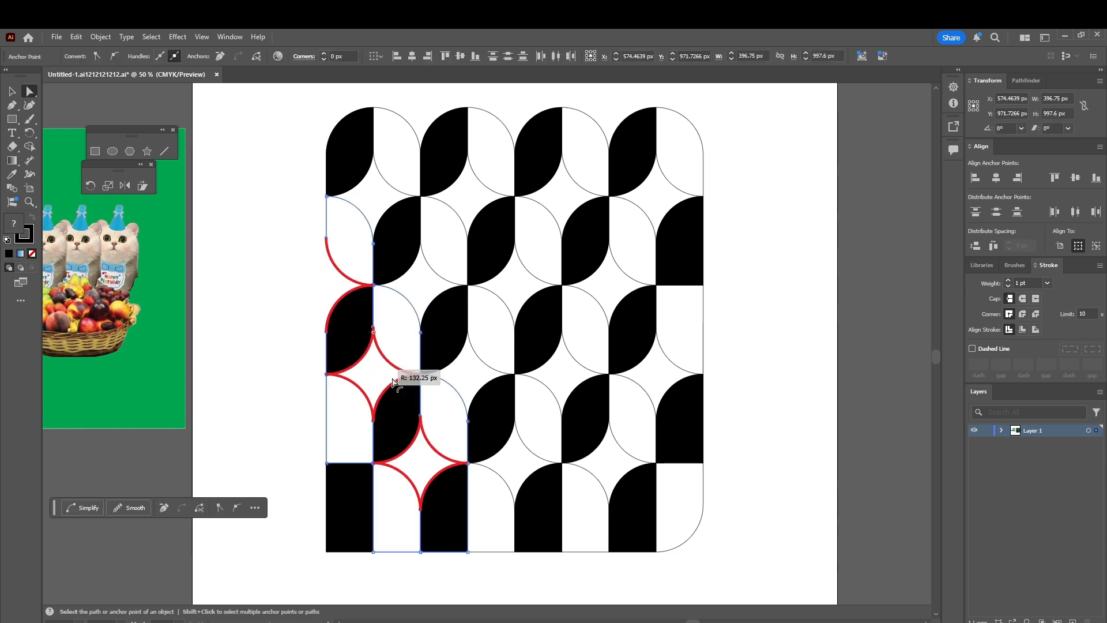
# - Round the outer bottom-left corner of the grid's bottom-left black cell to the maximum radius
pyautogui.click(340, 545)
pyautogui.click(327, 552)
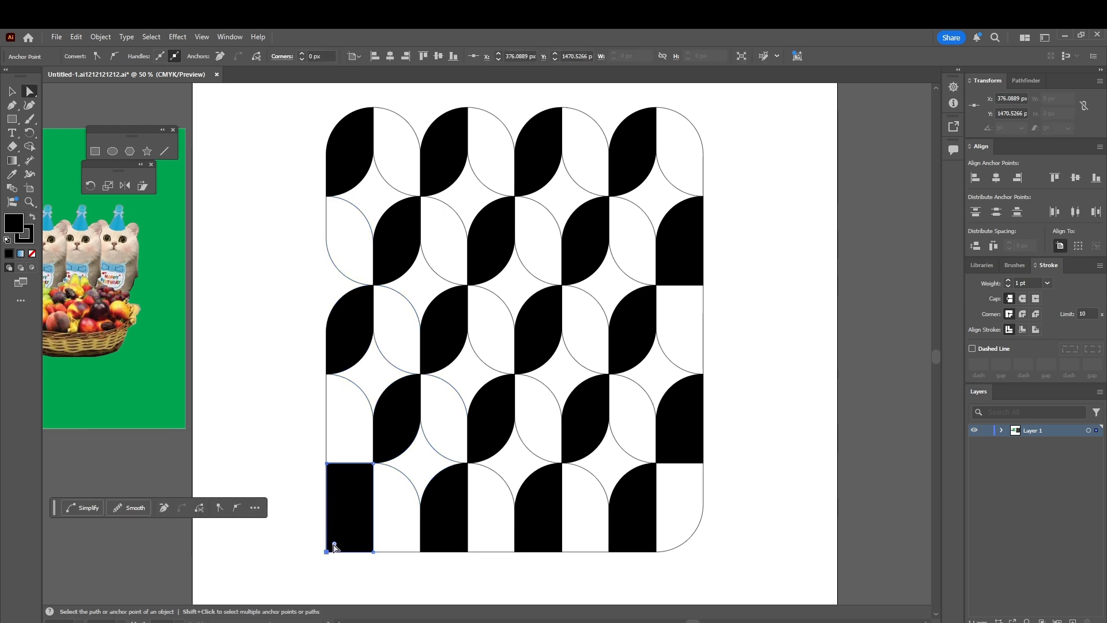
pyautogui.moveTo(334, 543); pyautogui.dragTo(386, 488)
pyautogui.moveTo(526, 558); pyautogui.dragTo(447, 513)
# - Select the whole pattern, rotate it 90° counterclockwise, and move it slightly up and right on the artboard
pyautogui.scroll(-1, 464, 508)
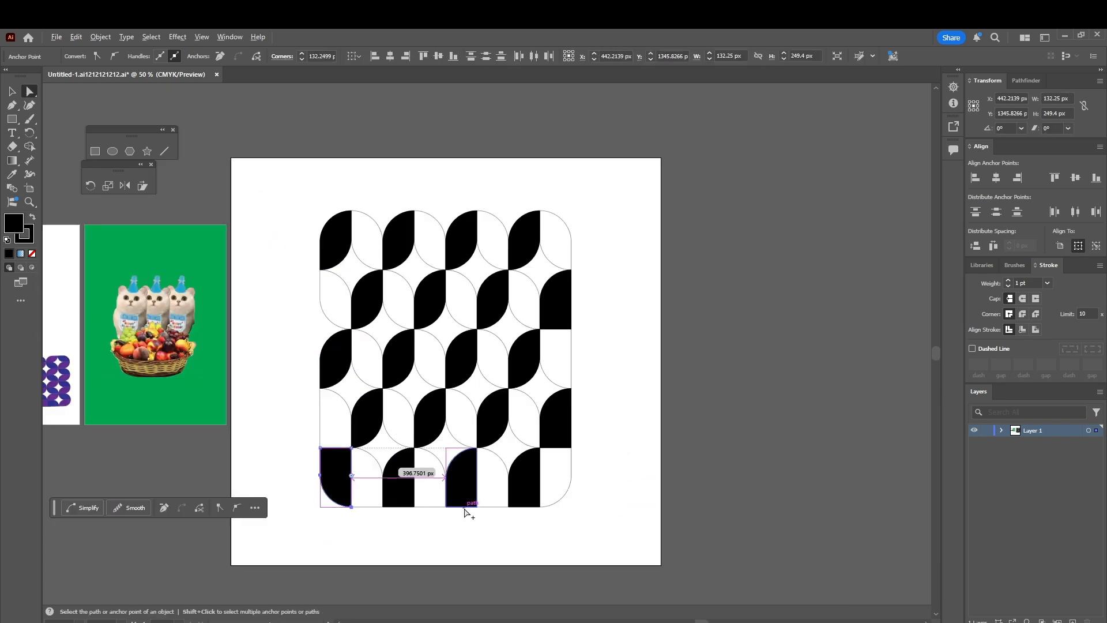
pyautogui.moveTo(294, 172); pyautogui.dragTo(585, 562)
pyautogui.press('v')
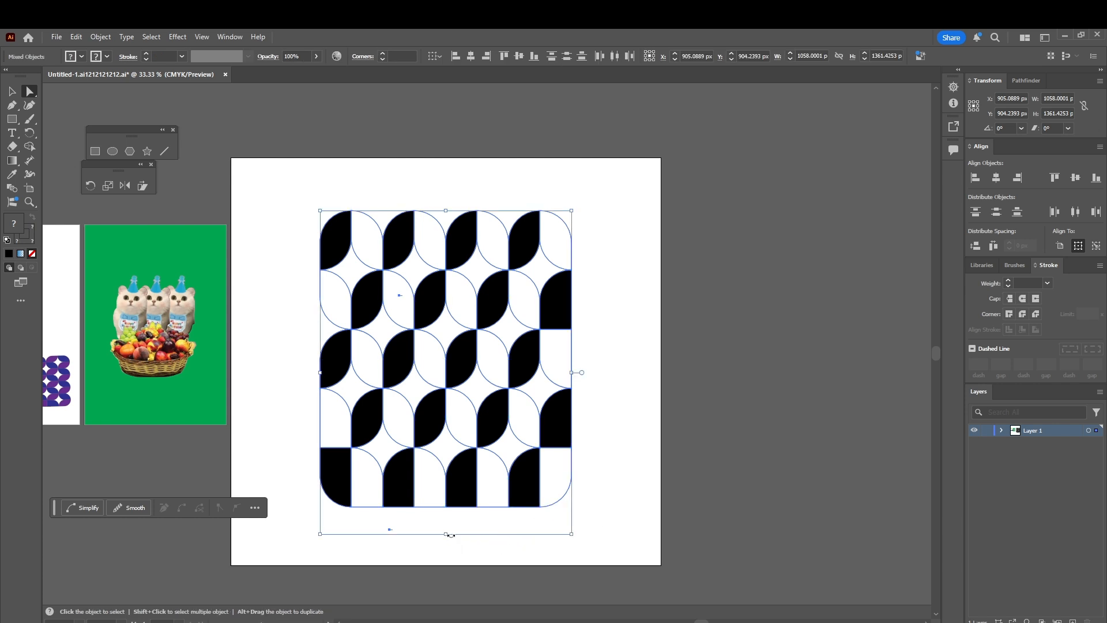
pyautogui.press('a')
pyautogui.moveTo(447, 531); pyautogui.dragTo(602, 365)
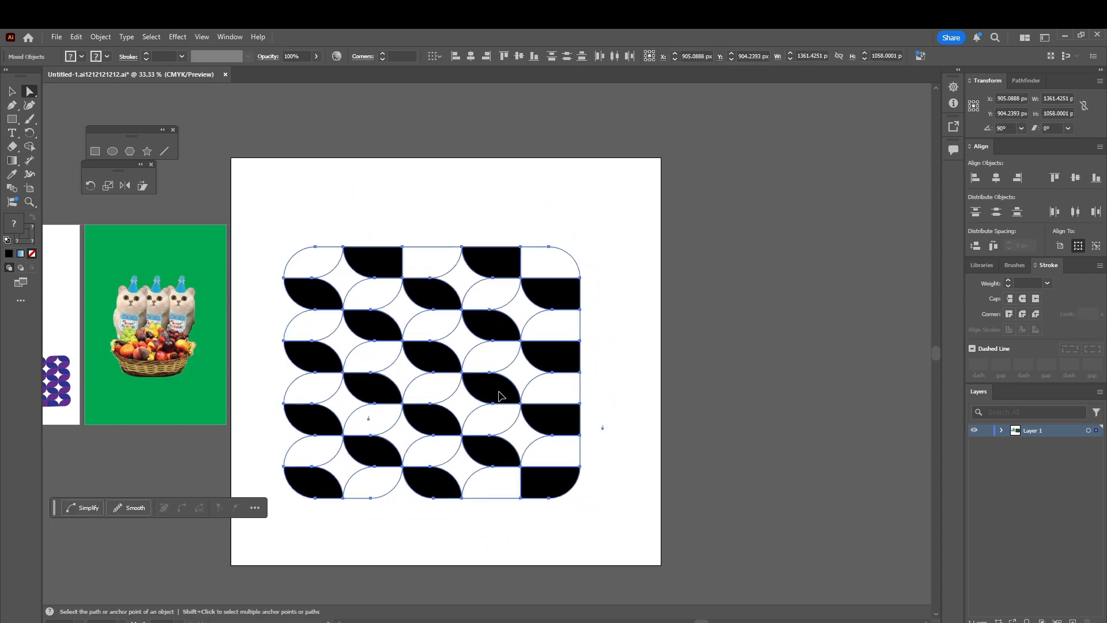
pyautogui.moveTo(549, 428); pyautogui.dragTo(569, 409)
# - Add the three-line note NOW USE THE MAGIC TOOL, WAND IF YOU WANT TO COLOR, THEM below the pattern
pyautogui.press('t')
pyautogui.click(424, 522)
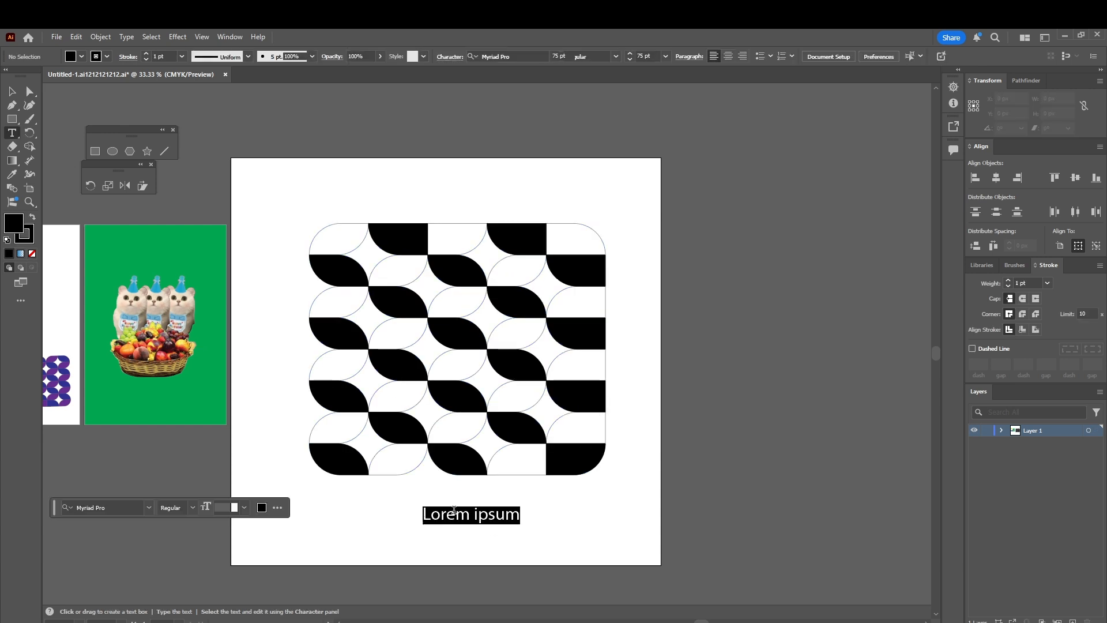
pyautogui.write('NOW USE THE MAGIC T')
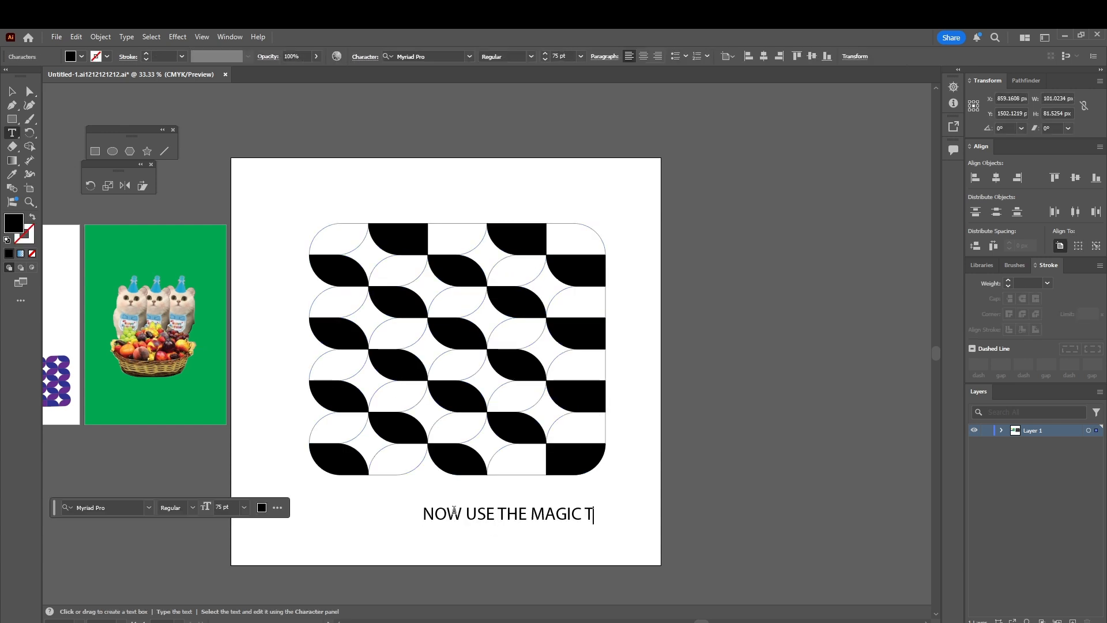
pyautogui.write('OOL')
pyautogui.press('Return')
pyautogui.write('WANT')
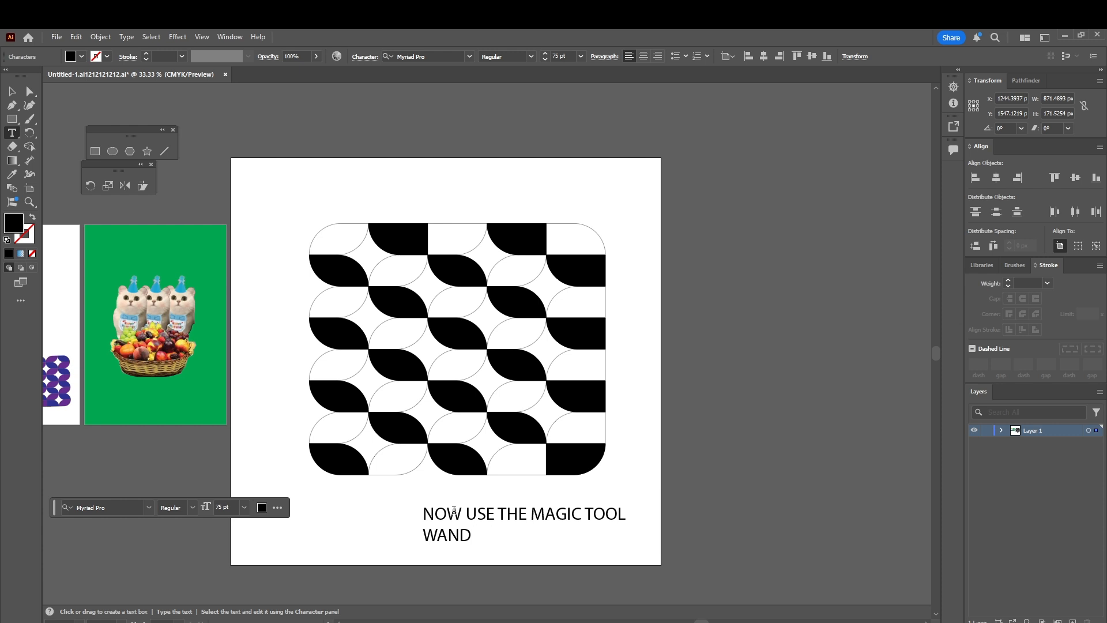
pyautogui.write(' IF YOU WANT TO COLOR')
pyautogui.press('Return')
pyautogui.write('THEM')
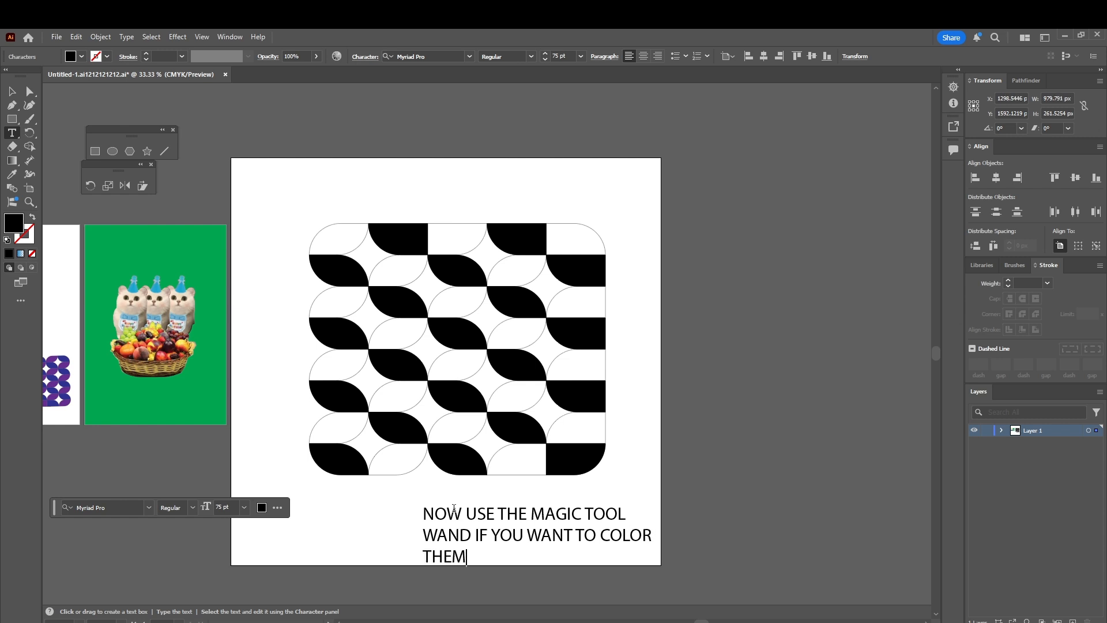
pyautogui.press('Escape')
# - Select all black cells with the Magic Wand, try a light brown fill on them, and restore the black fill
pyautogui.click(21, 300)
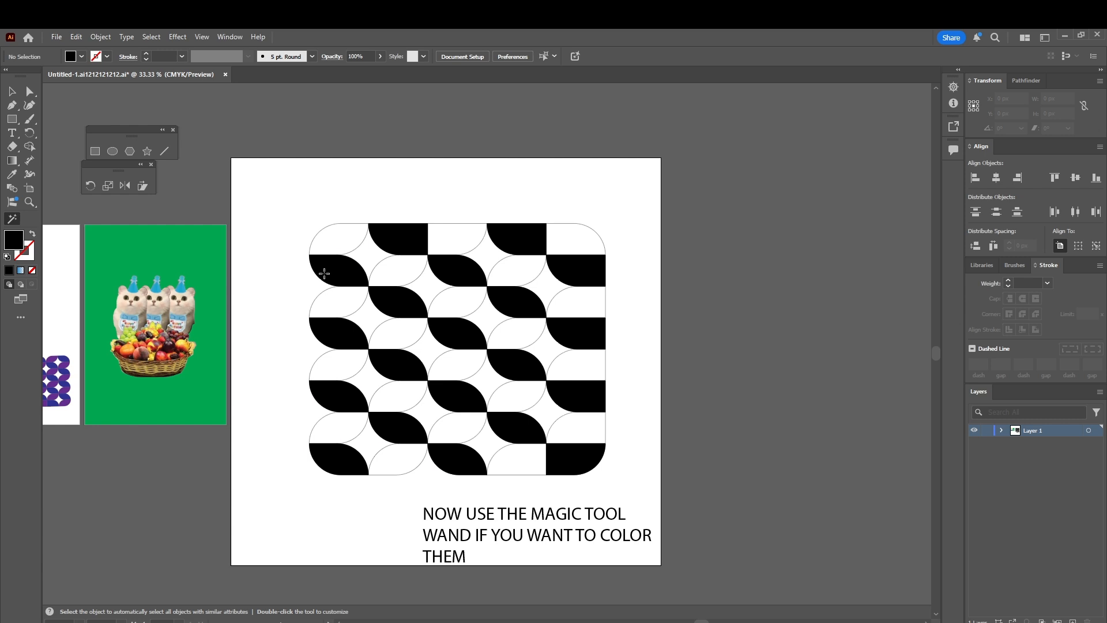
pyautogui.click(325, 273)
pyautogui.click(81, 56)
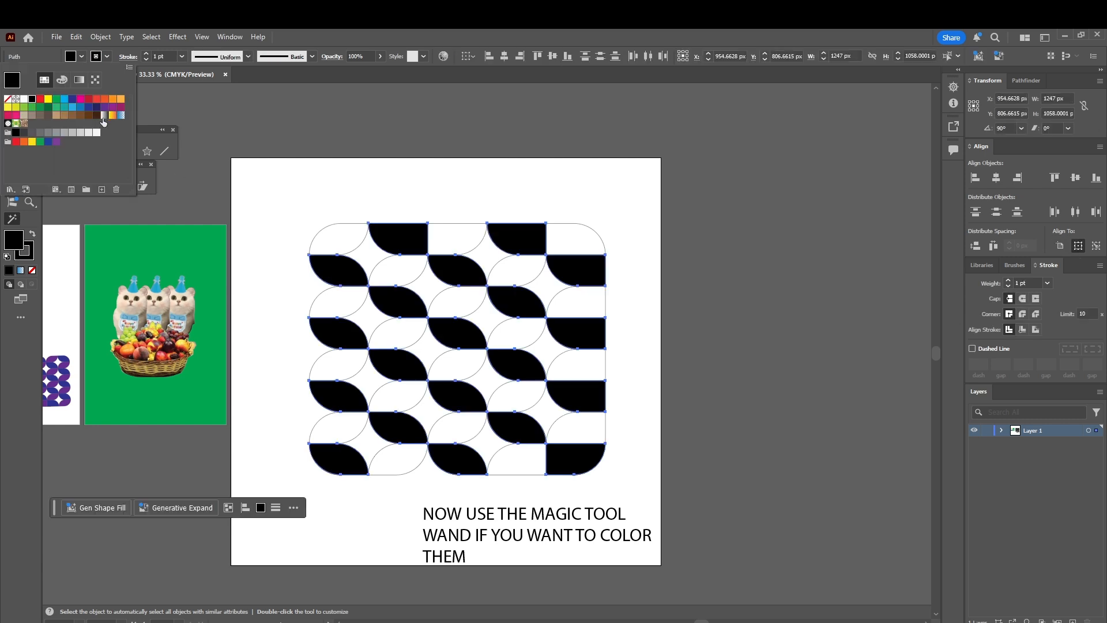
pyautogui.click(111, 116)
pyautogui.click(60, 115)
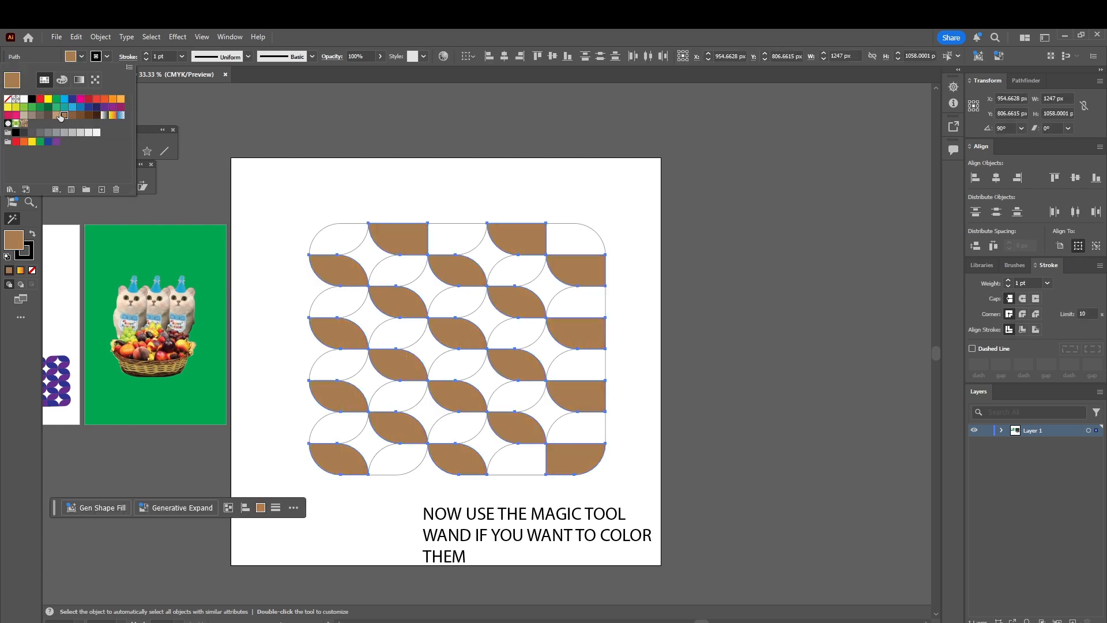
pyautogui.click(25, 100)
# - Select all the unfilled cells with the Magic Wand, and fill them with CMYK Magenta after trying several blue swatches
pyautogui.click(345, 240)
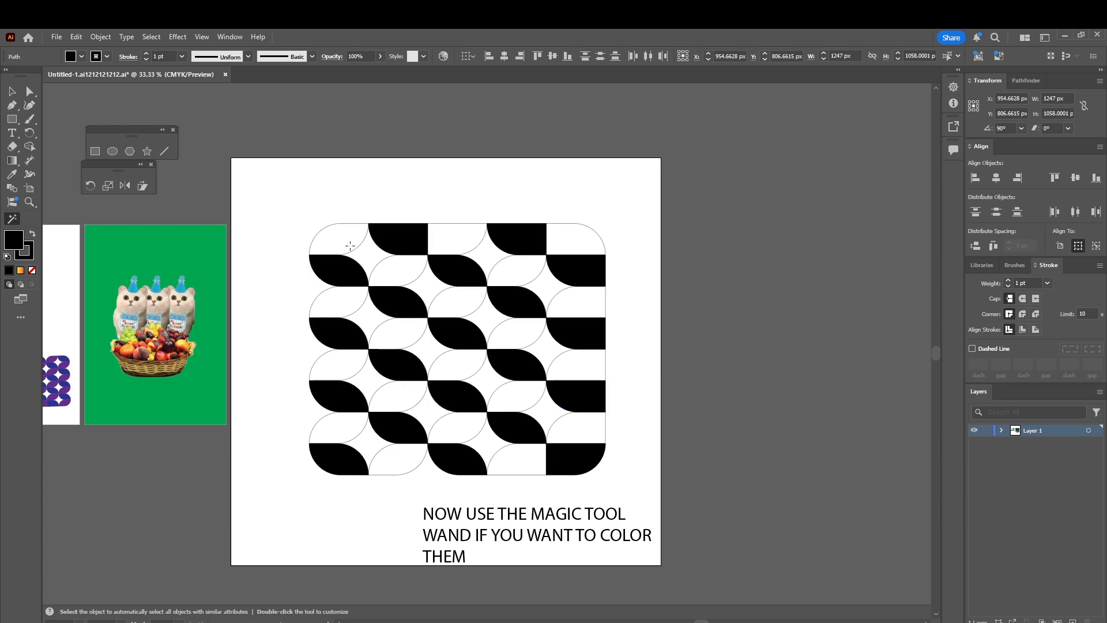
pyautogui.click(81, 56)
pyautogui.click(72, 107)
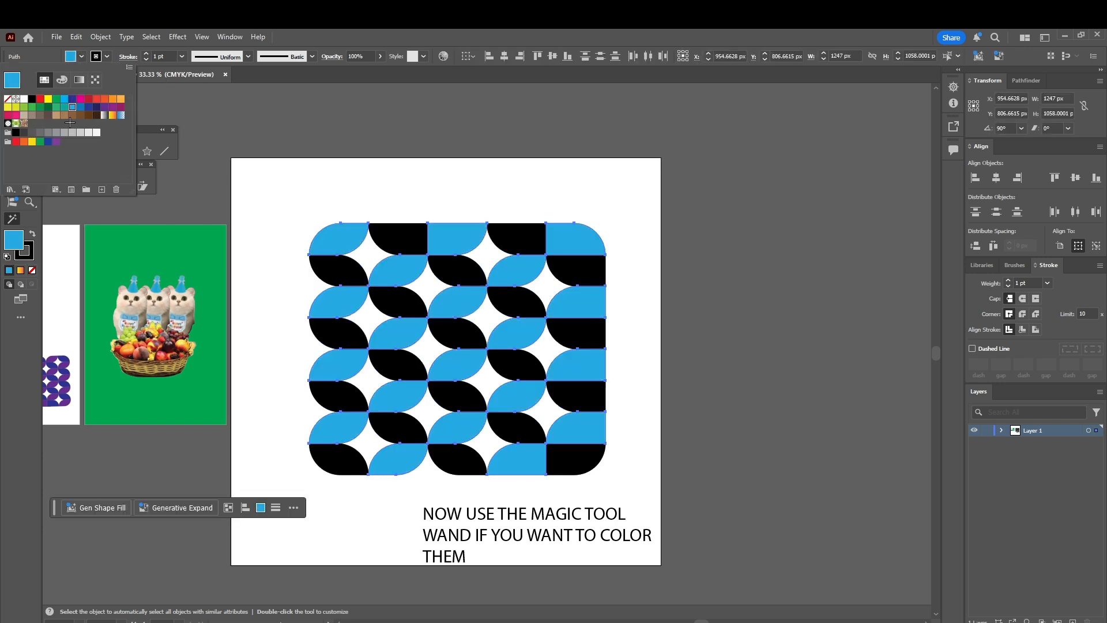
pyautogui.click(81, 107)
pyautogui.click(105, 107)
pyautogui.click(81, 107)
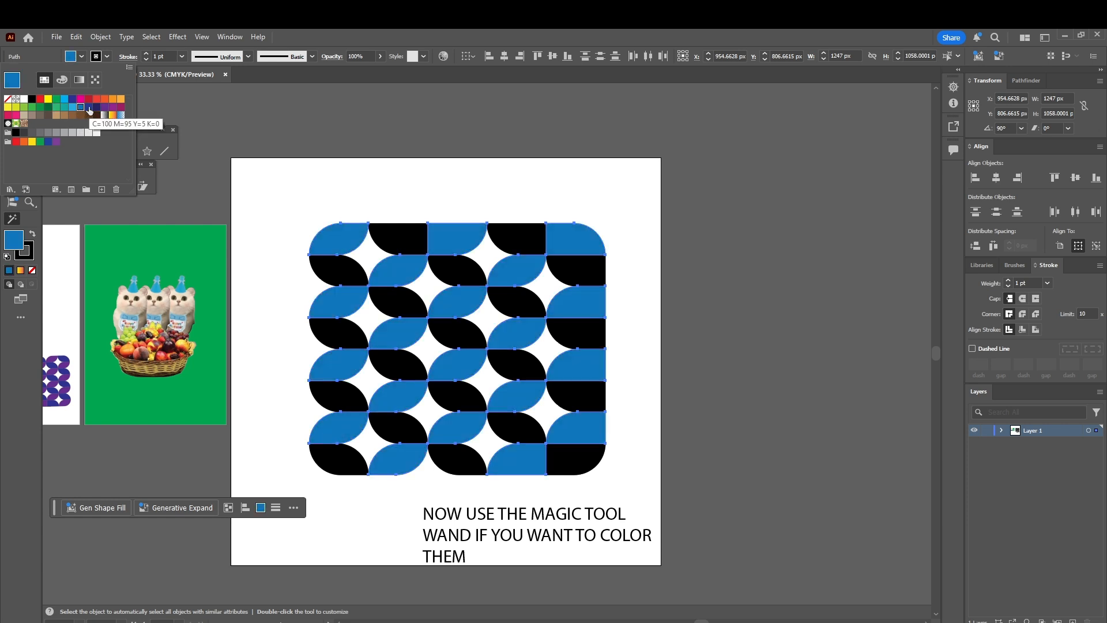
pyautogui.click(89, 107)
pyautogui.click(121, 99)
pyautogui.click(105, 100)
pyautogui.click(97, 108)
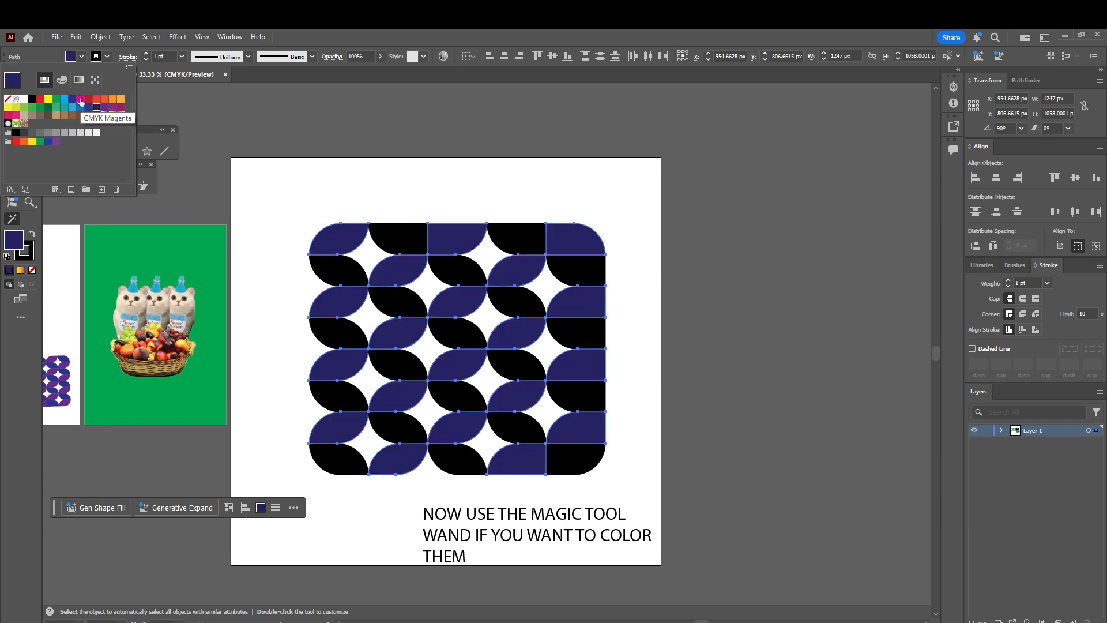
pyautogui.click(90, 99)
pyautogui.click(89, 100)
pyautogui.click(80, 100)
pyautogui.click(376, 524)
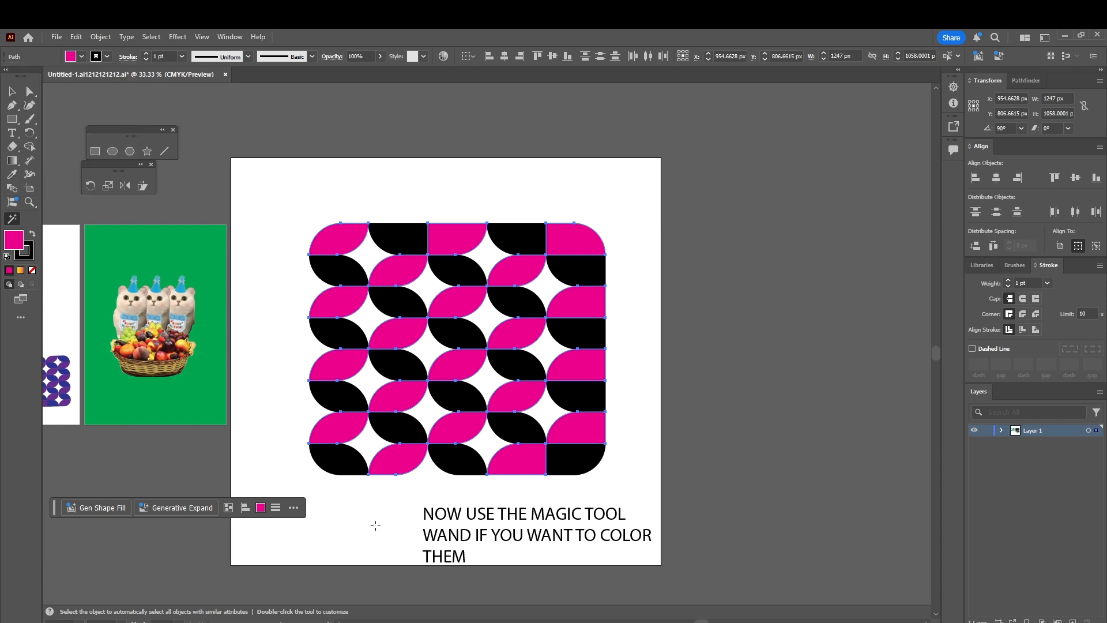
# - Delete the Magic Wand note below the pattern
pyautogui.press('v')
pyautogui.click(457, 537)
pyautogui.press('Delete')
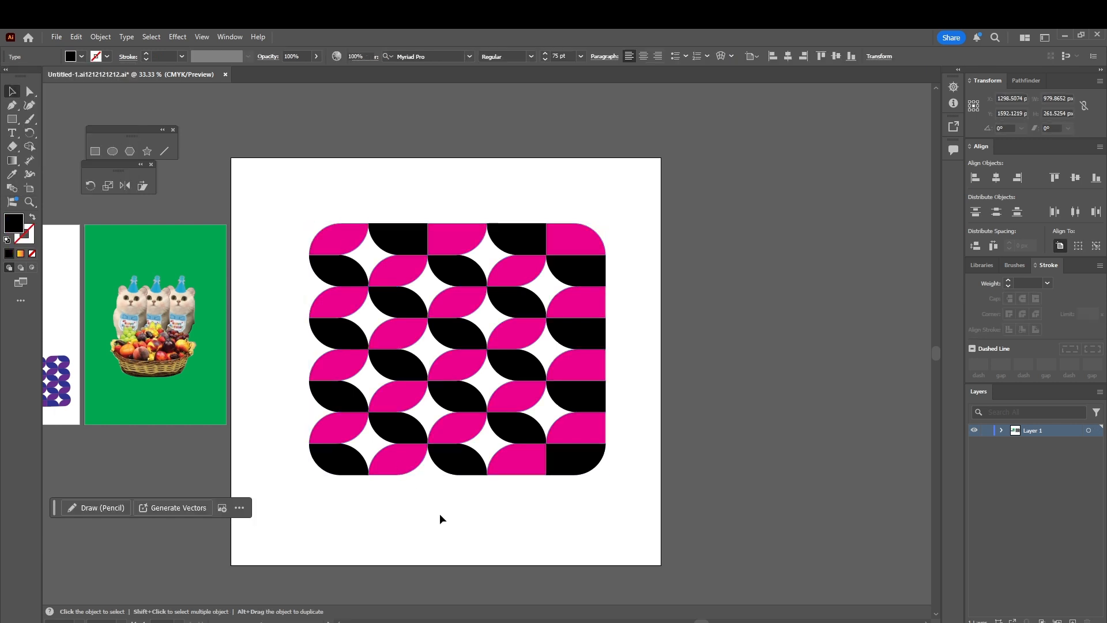
# - Add the text AS YOU GUYS CAN SEE below the pattern
pyautogui.press('t')
pyautogui.click(429, 517)
pyautogui.write('AS YOU GUYS')
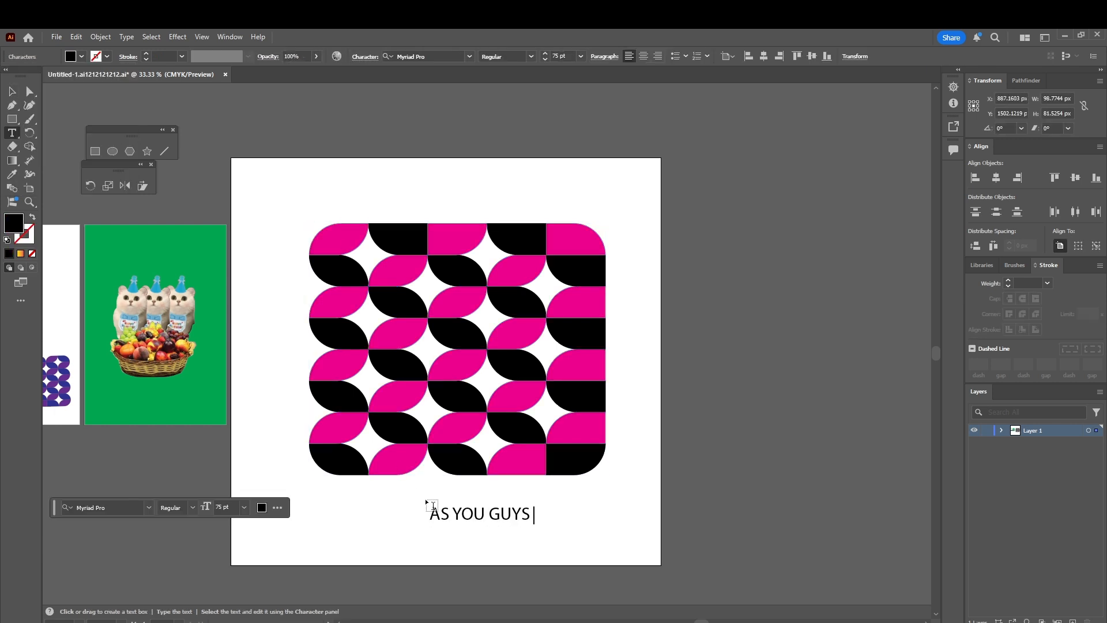
pyautogui.write(' CAN SEE')
# - Replace the text with the two lines ANYWAYS GUYS THATS IT and FOR THIS VIDEO
pyautogui.hotkey('ctrl', 'a')
pyautogui.write('ANYWA')
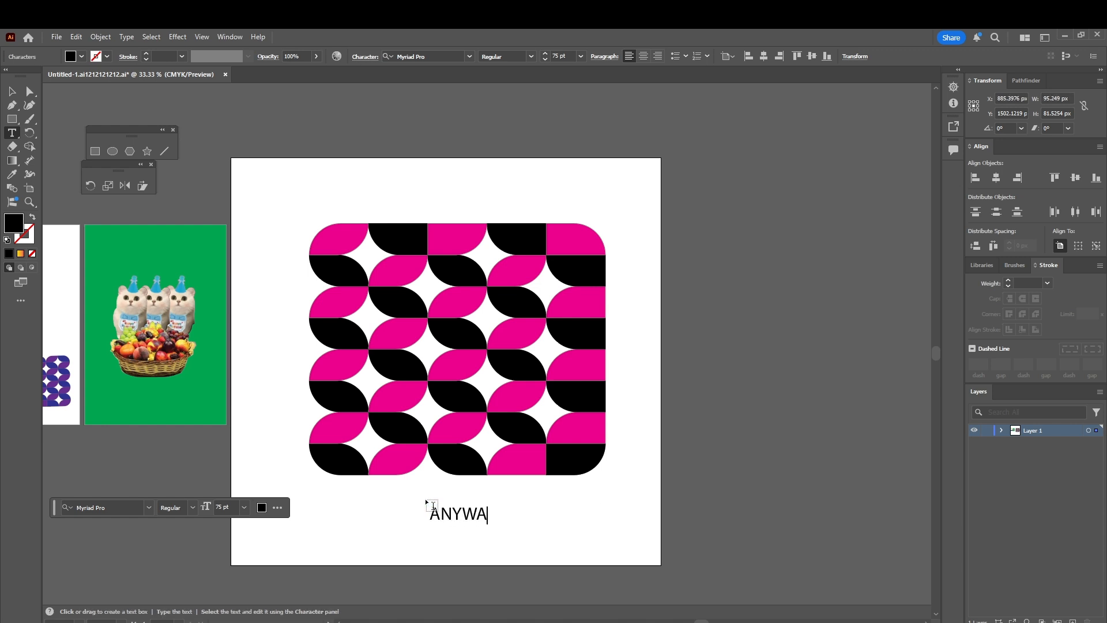
pyautogui.write('YS GUYS THATS IT')
pyautogui.press('Return')
pyautogui.write('FO')
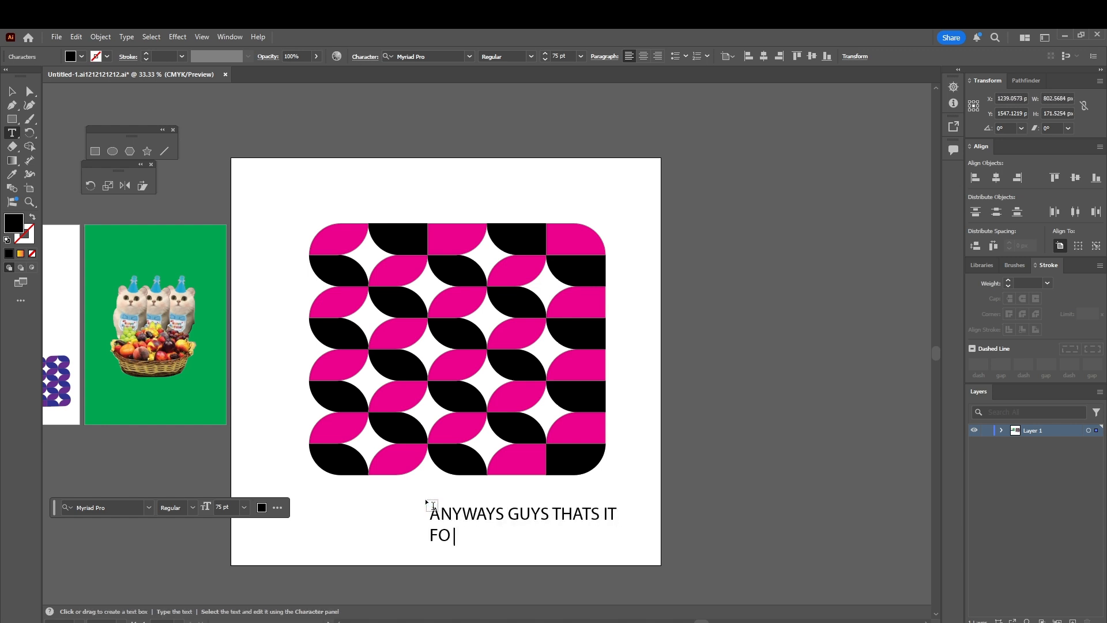
pyautogui.write('R THIS VIDEO')
# - Replace the text with SEE YOU GUYS NEXT VIDEO, and replace that with BYE
pyautogui.hotkey('ctrl', 'a')
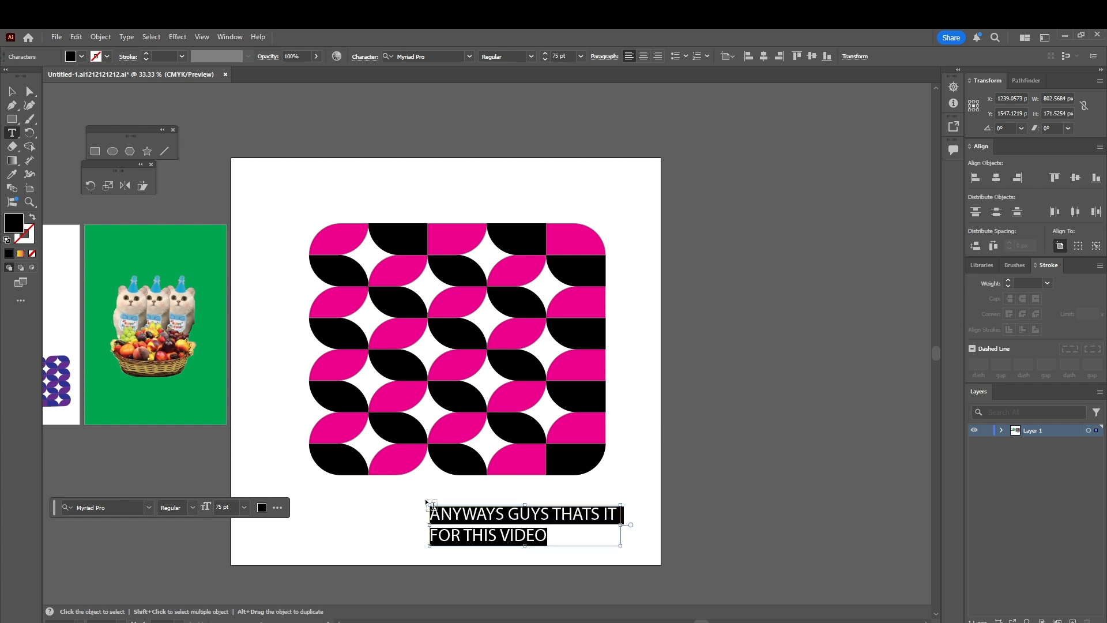
pyautogui.write('SEE YOU GUYS NEXT')
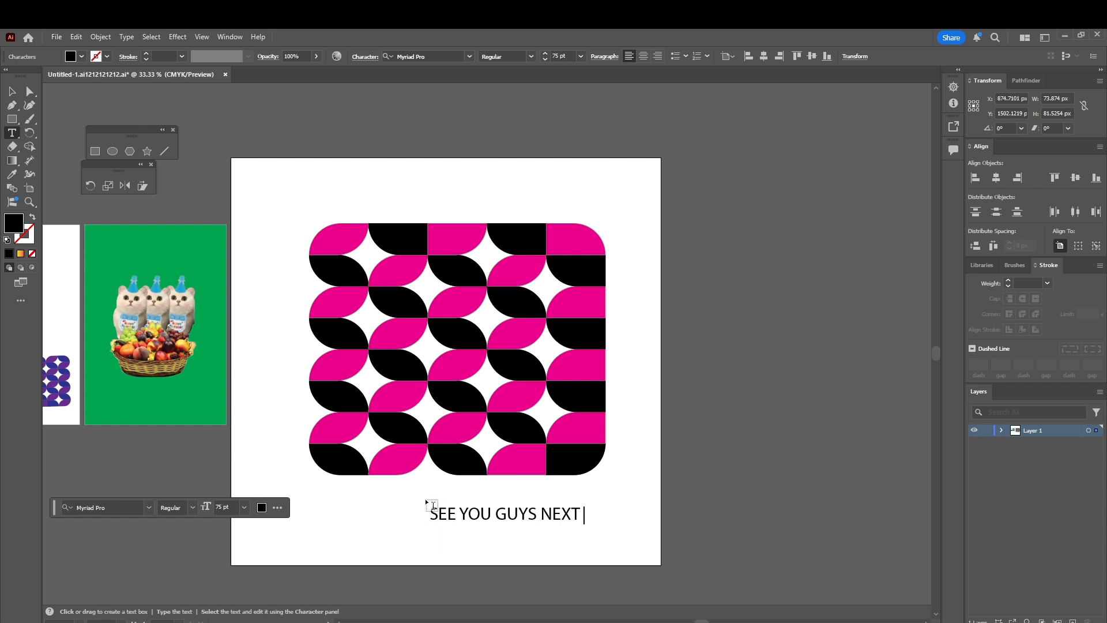
pyautogui.write(' VIDEO')
pyautogui.hotkey('ctrl', 'a')
pyautogui.write('BYE')
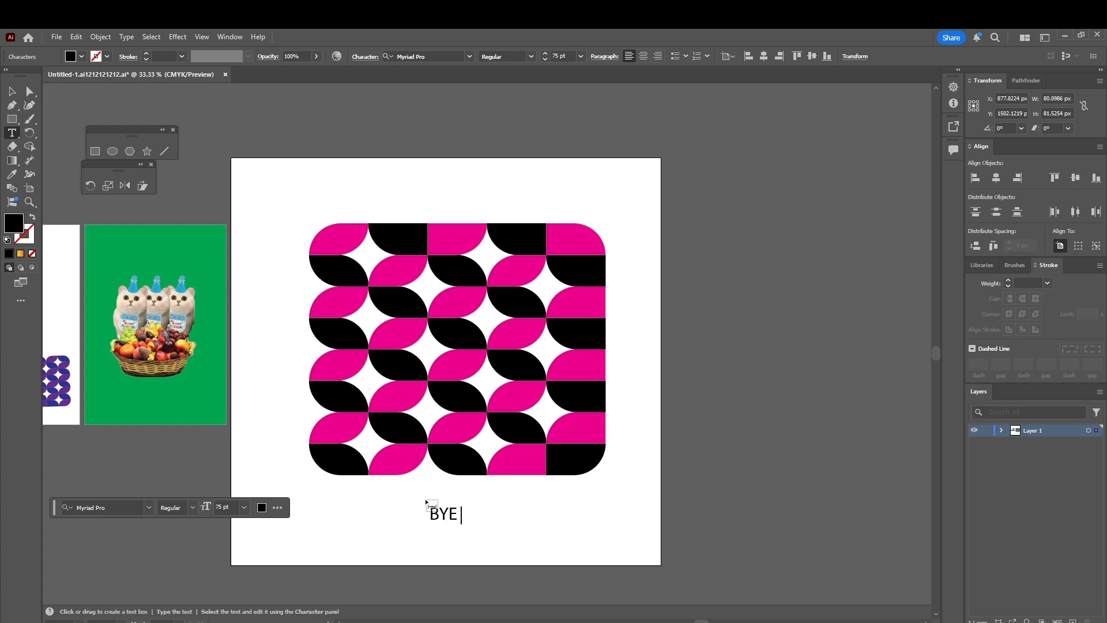